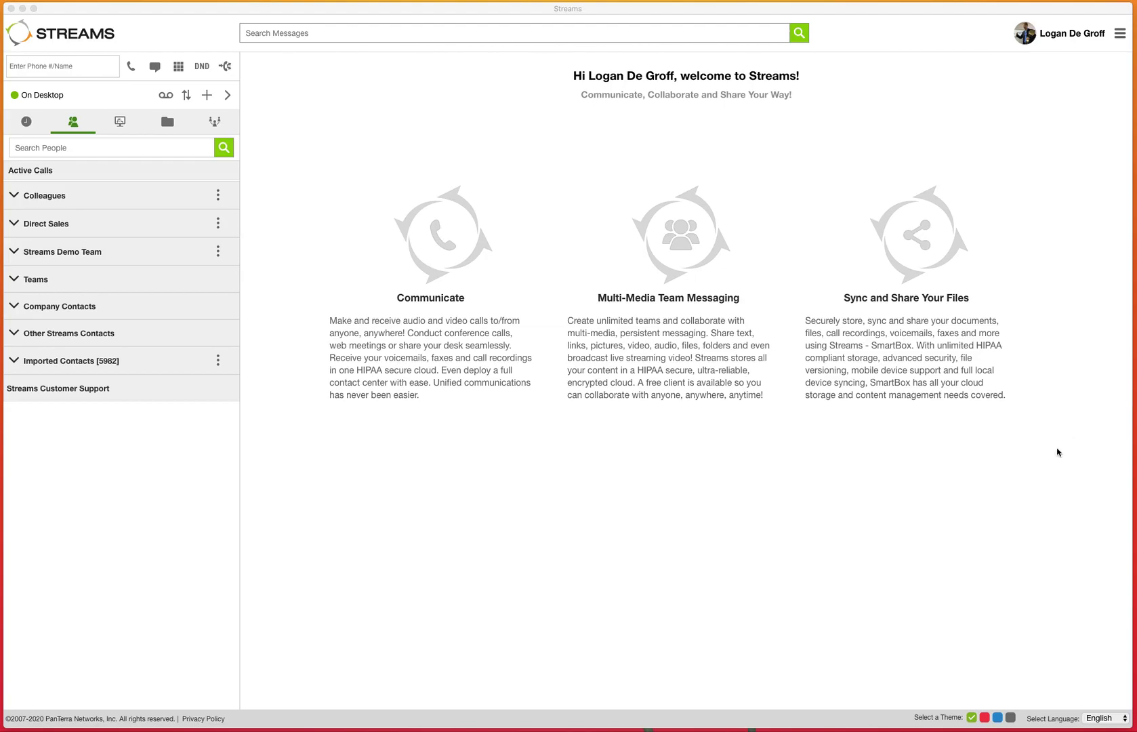
- Create a new ConnectMe session named 'Connect Me test' and mark it as Scheduled
click(212, 121)
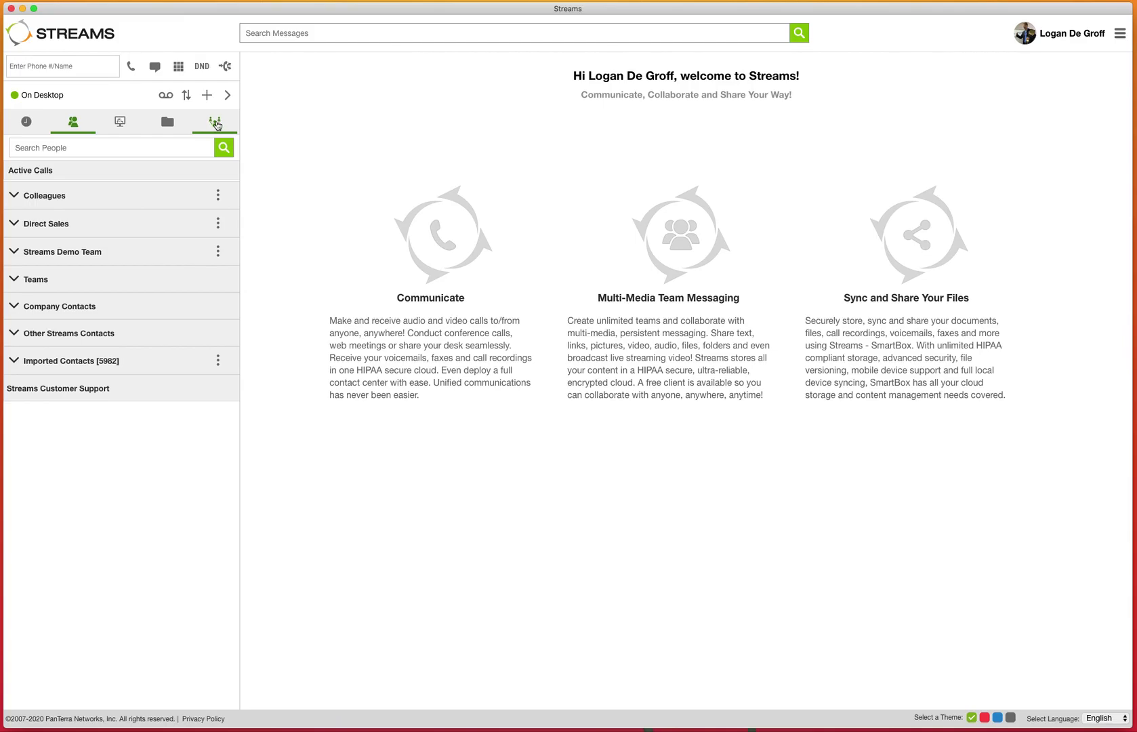
click(216, 124)
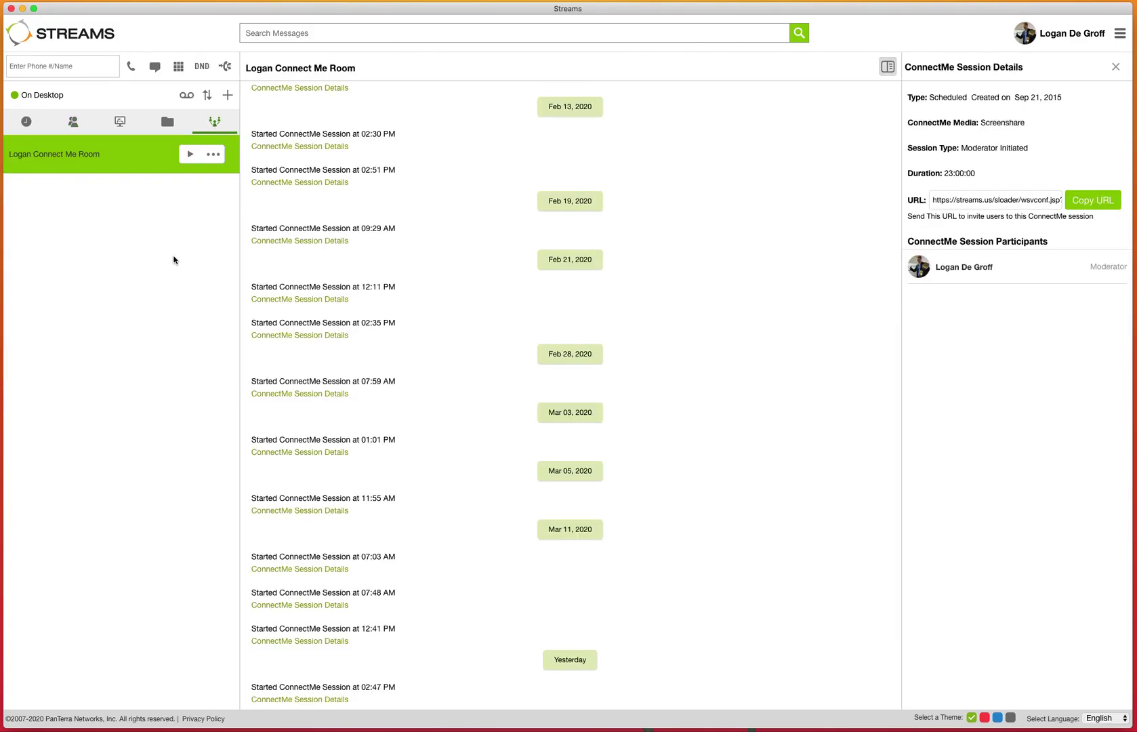
click(231, 100)
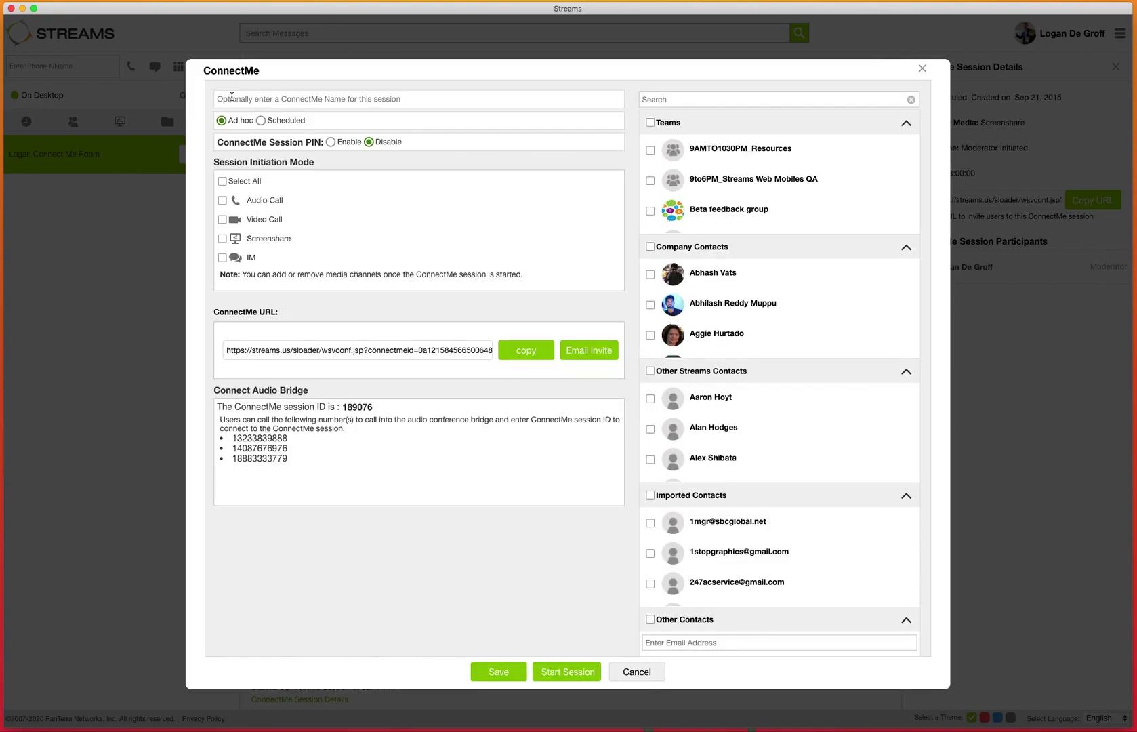
click(286, 97)
text(Connect Me test)
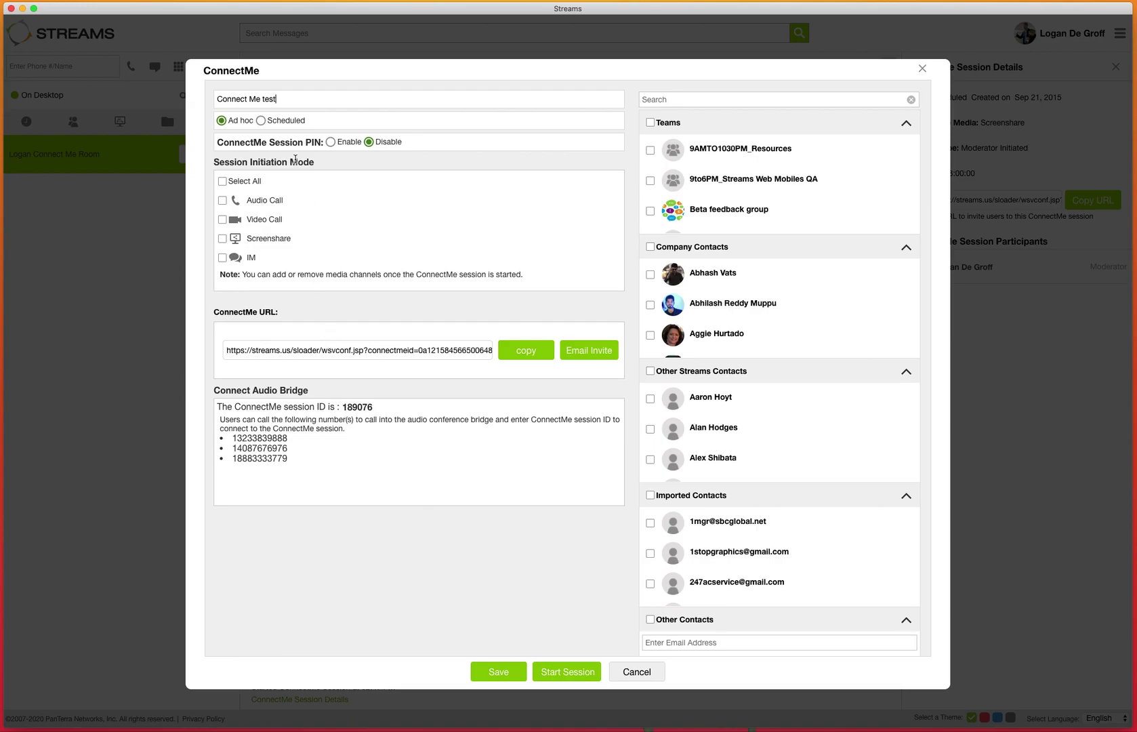
click(261, 121)
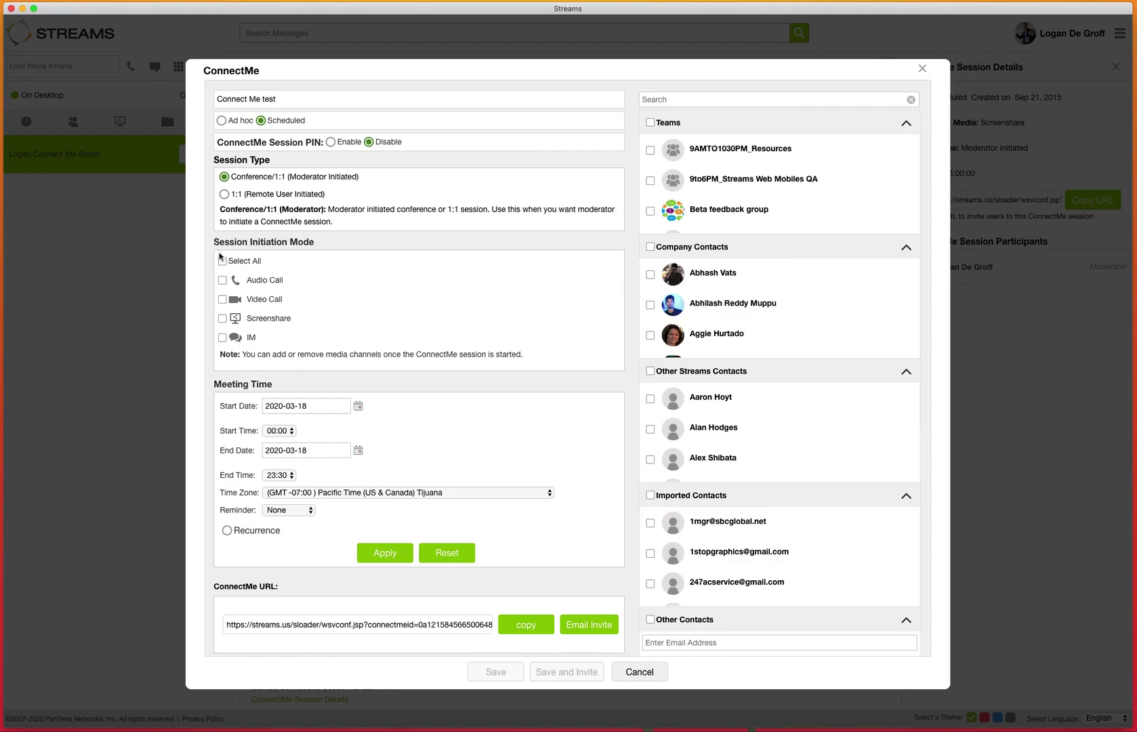
- Tick Video Call and Screenshare as initiation modes, leaving Audio Call and IM unchecked
click(223, 282)
click(222, 300)
click(224, 320)
click(224, 300)
click(223, 279)
click(223, 299)
- Pick the start and end dates from the calendars and set the start time to 10:00
scroll(240, 436, down, 1)
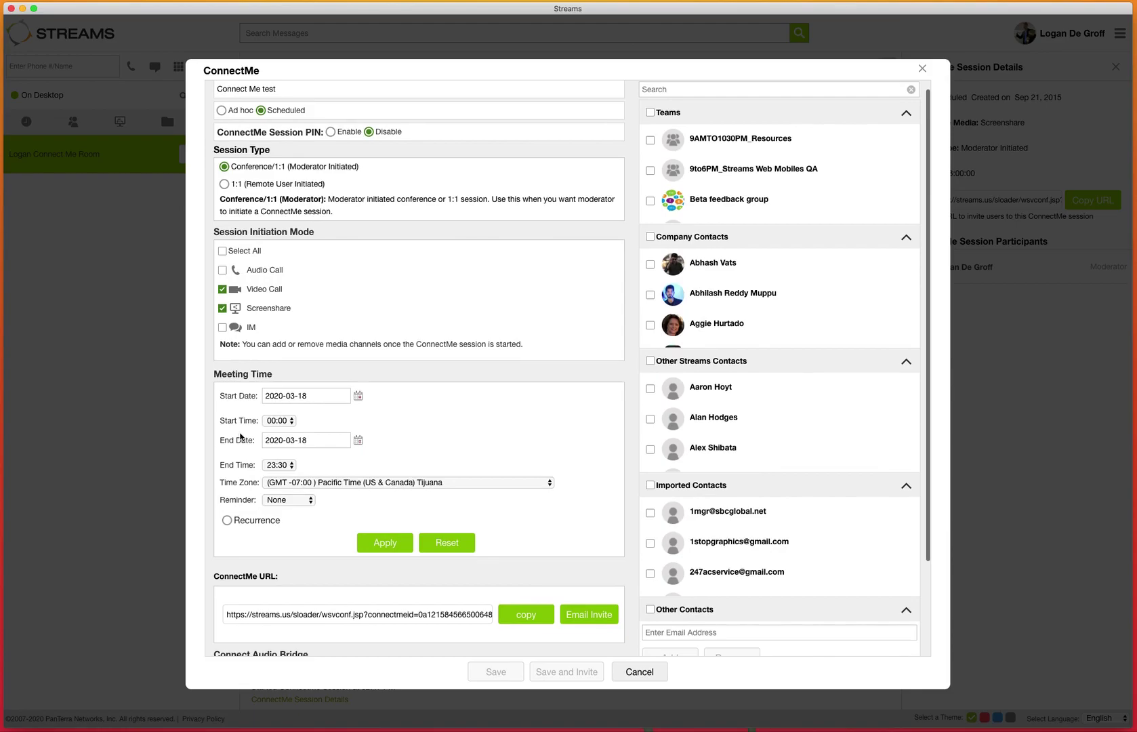
click(357, 396)
click(414, 451)
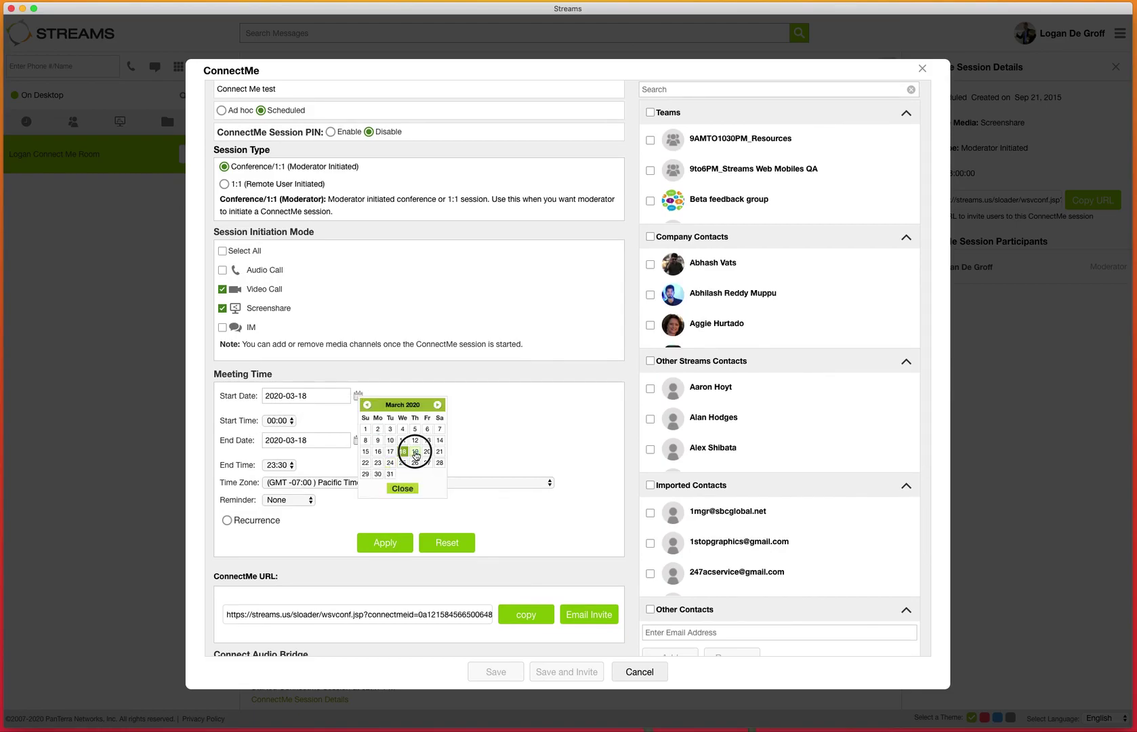
click(278, 420)
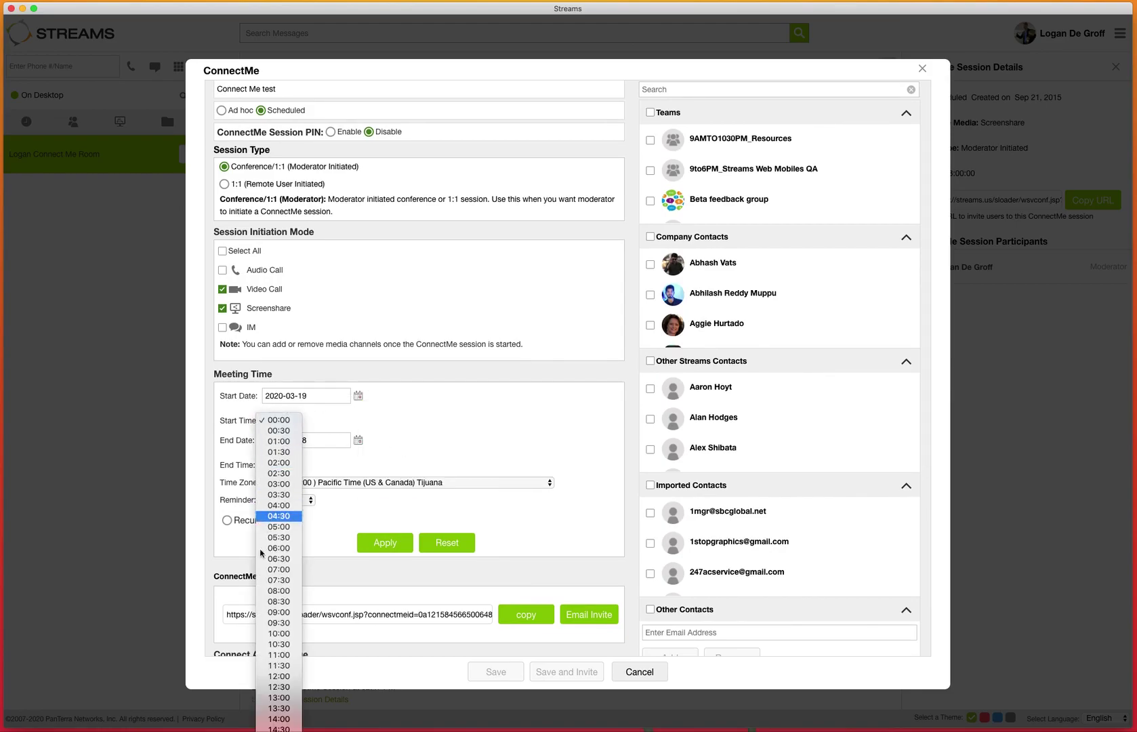
click(275, 633)
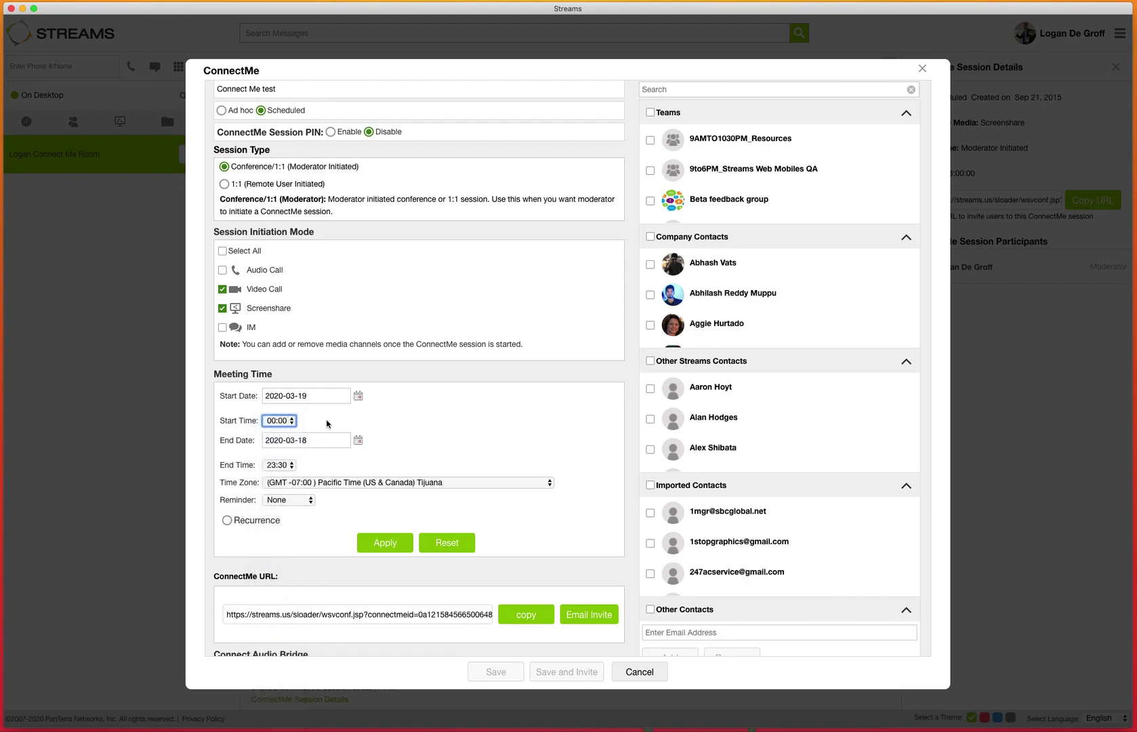
click(357, 440)
click(412, 494)
- Set a 15-minute reminder and make the session recur weekly
click(286, 500)
click(296, 531)
click(227, 521)
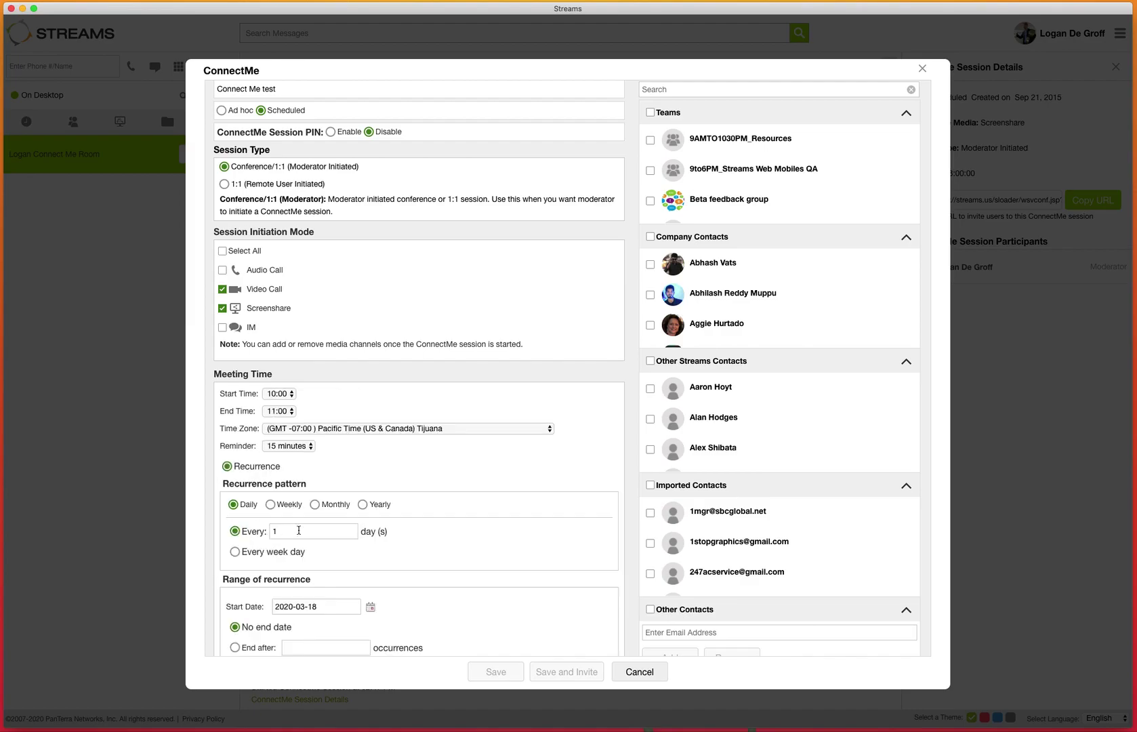
scroll(445, 516, down, 3)
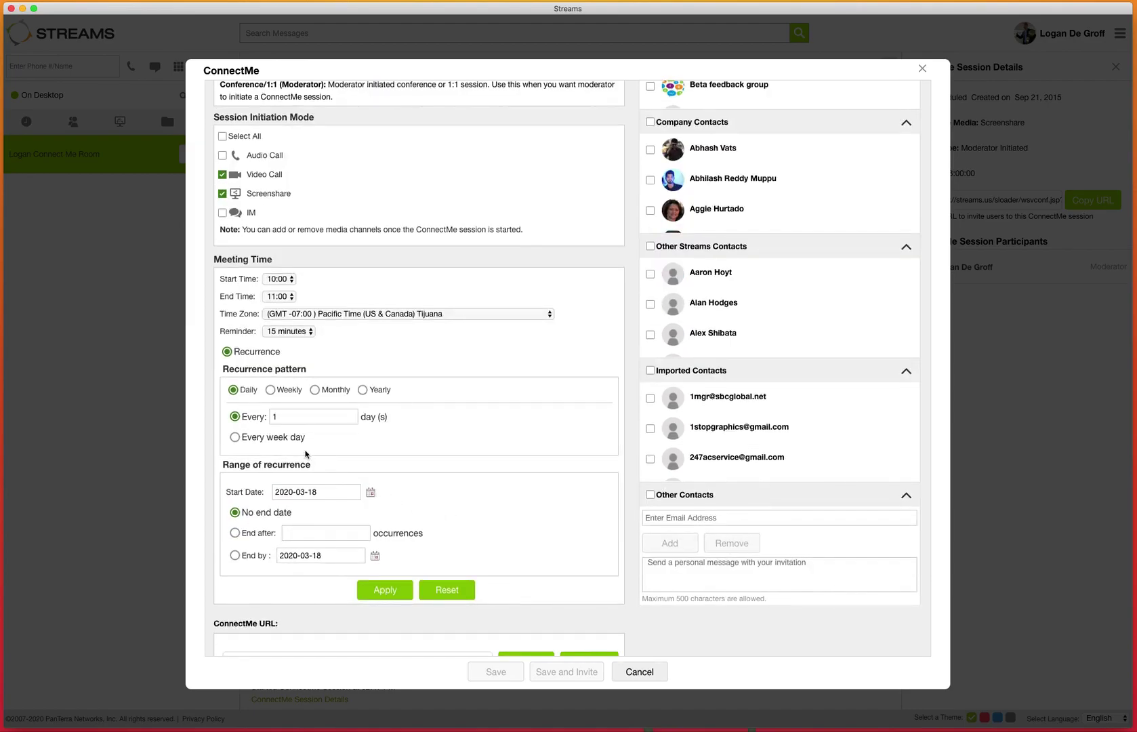
click(271, 390)
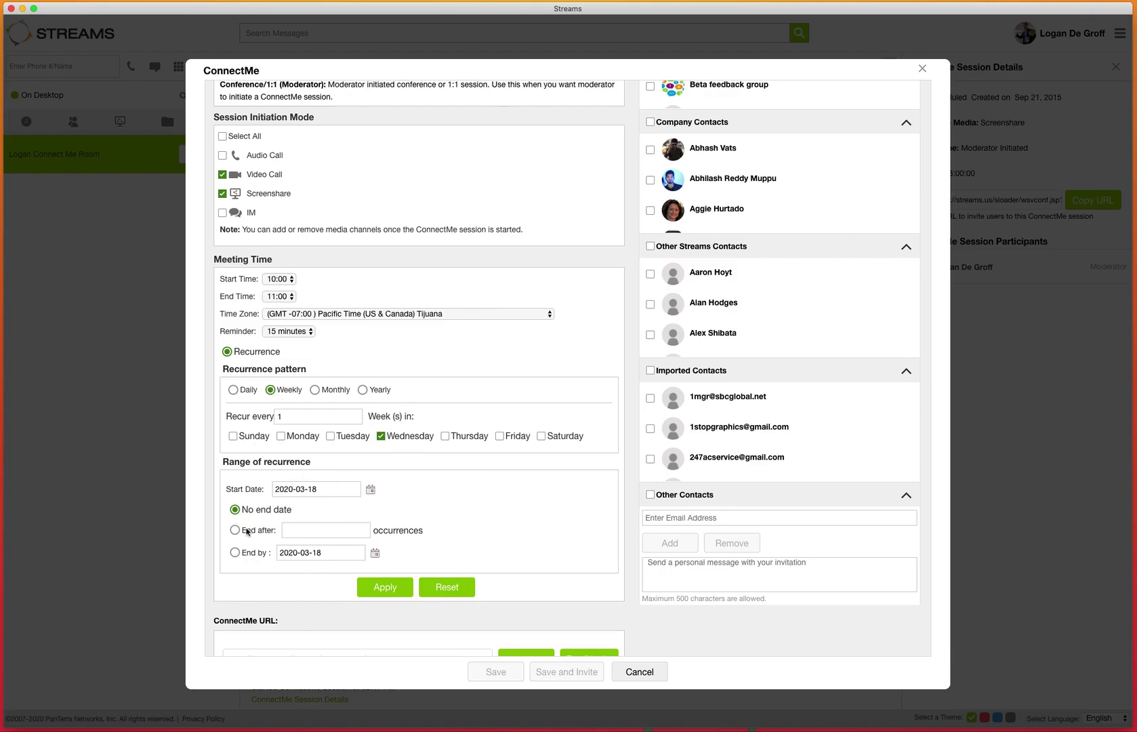
scroll(325, 542, down, 1)
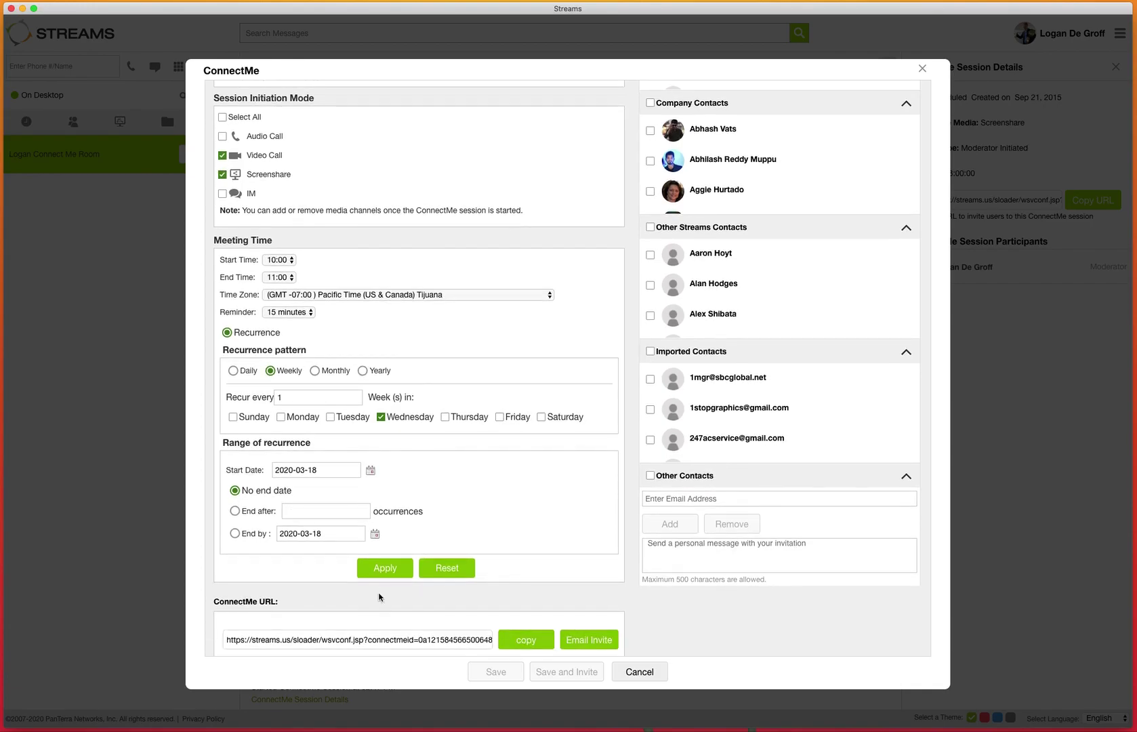
- Apply the meeting time and review the weekly 10:00–11:00 schedule summary
click(400, 577)
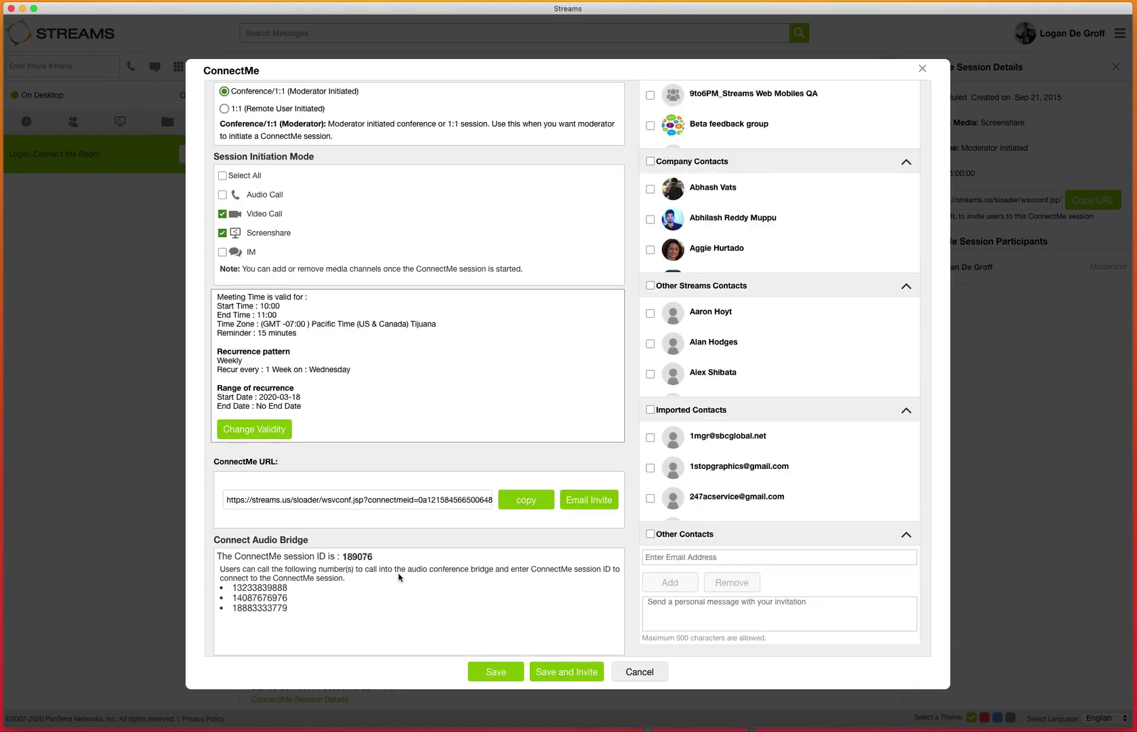
drag(300, 405, 219, 298)
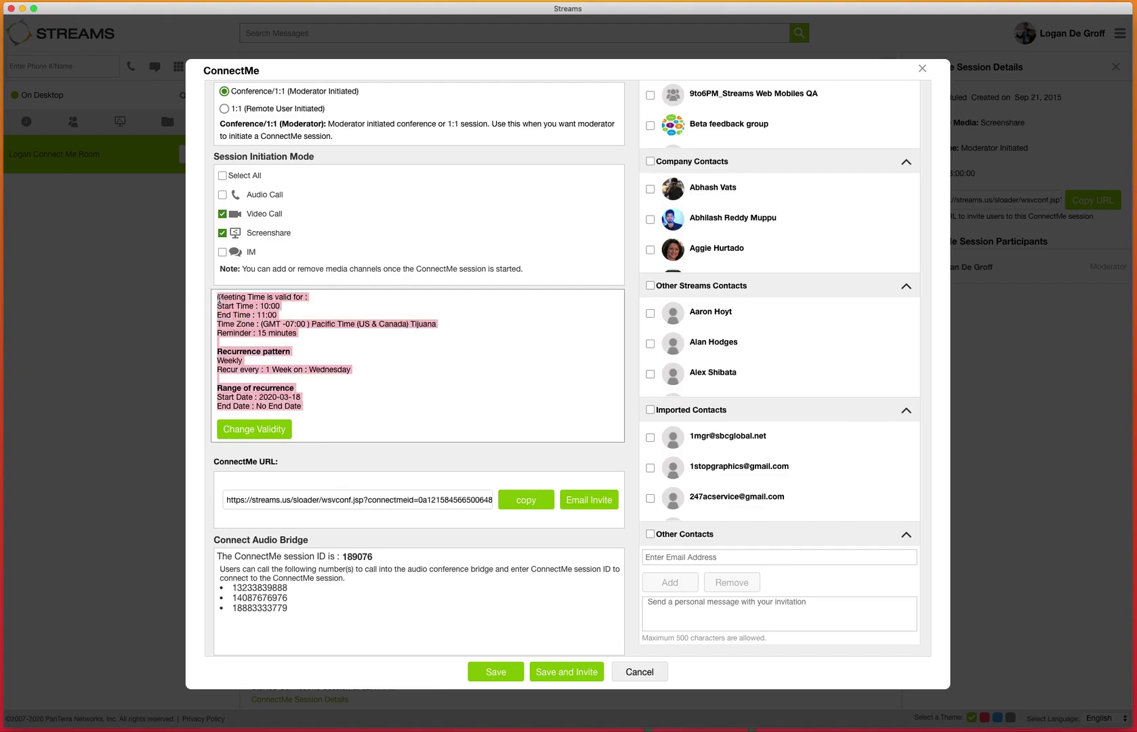
click(271, 347)
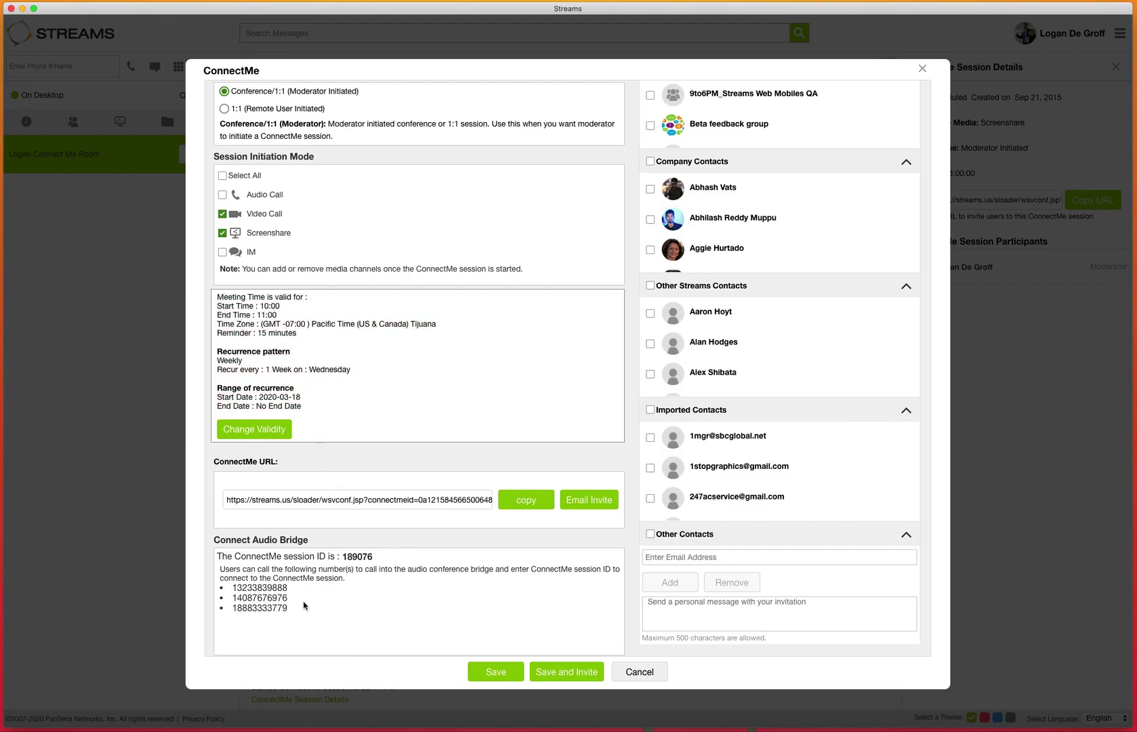
- Review the generated session URL, audio bridge dial-ins and session ID 189076
drag(227, 499, 447, 316)
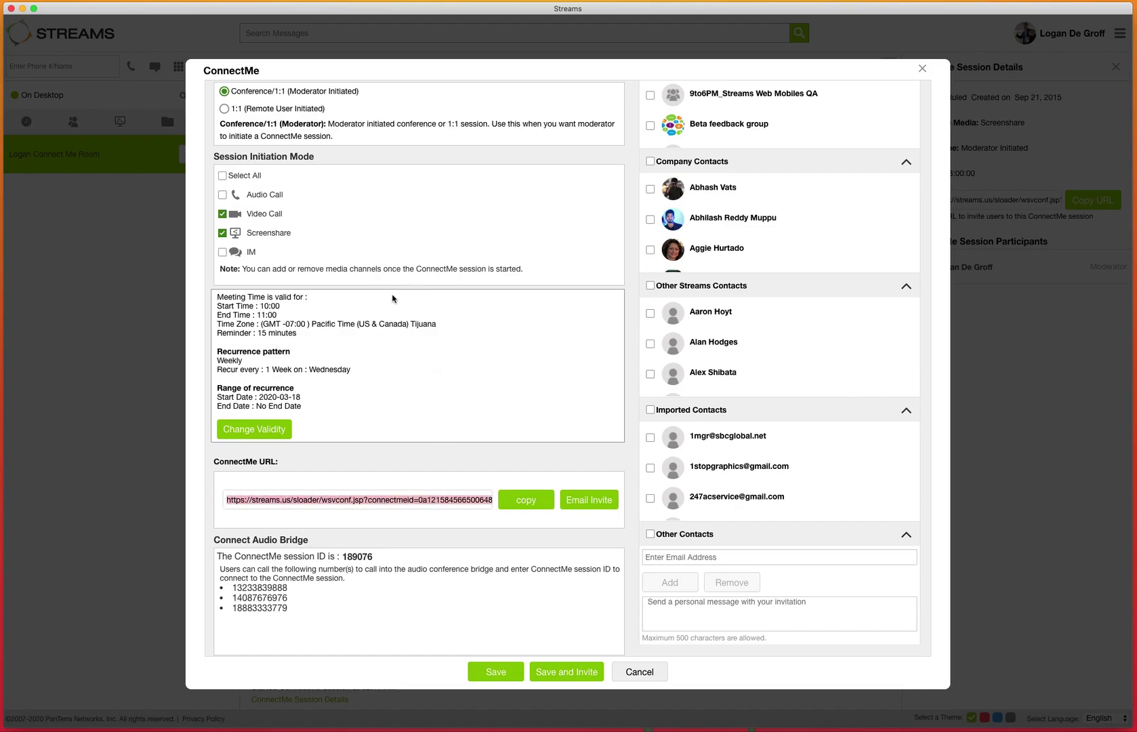
scroll(392, 298, up, 3)
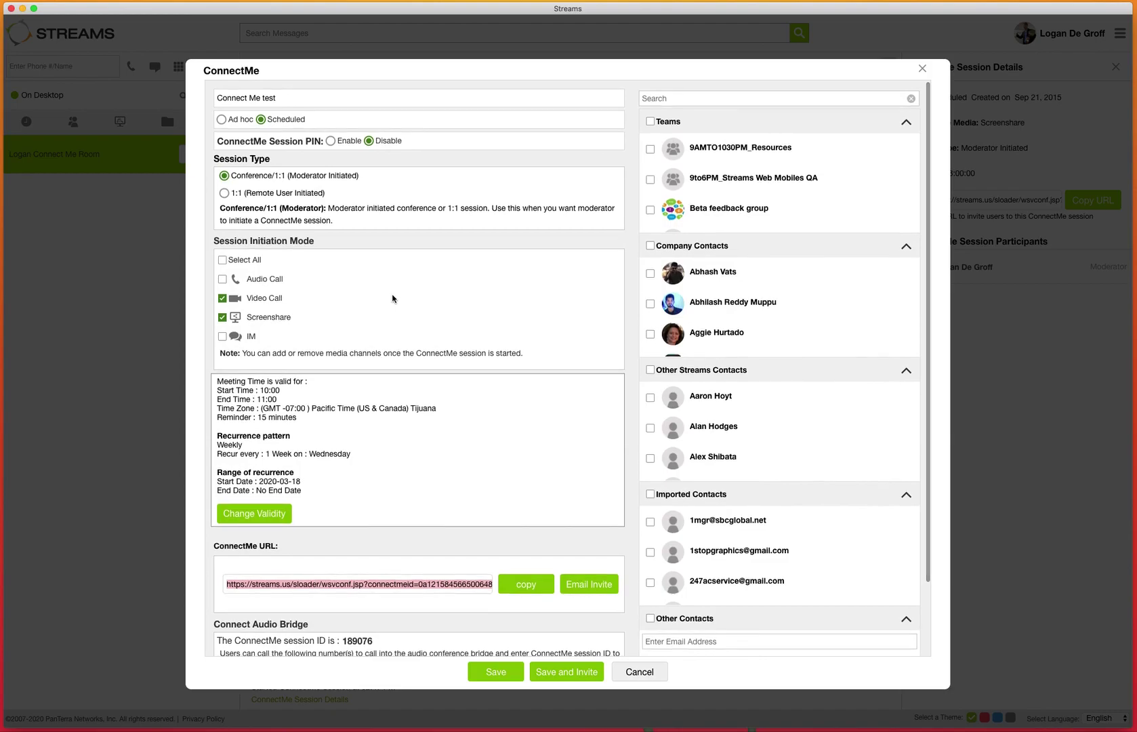
scroll(391, 298, down, 2)
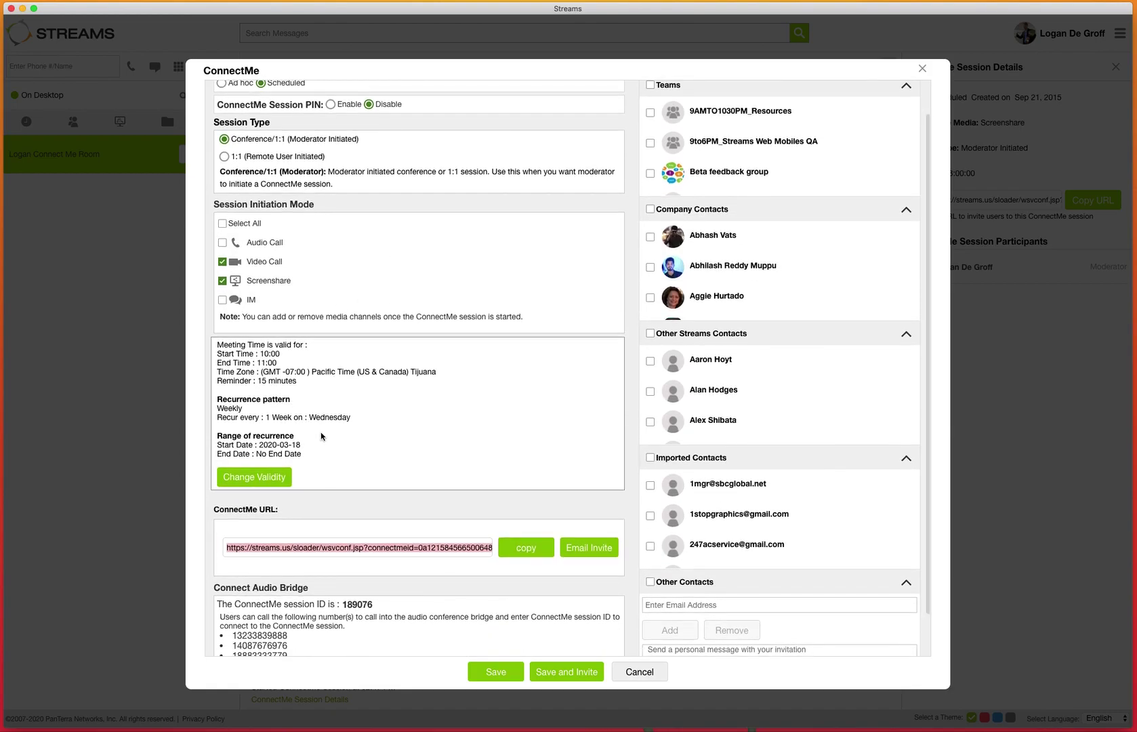
scroll(322, 436, down, 2)
scroll(322, 435, down, 2)
click(229, 504)
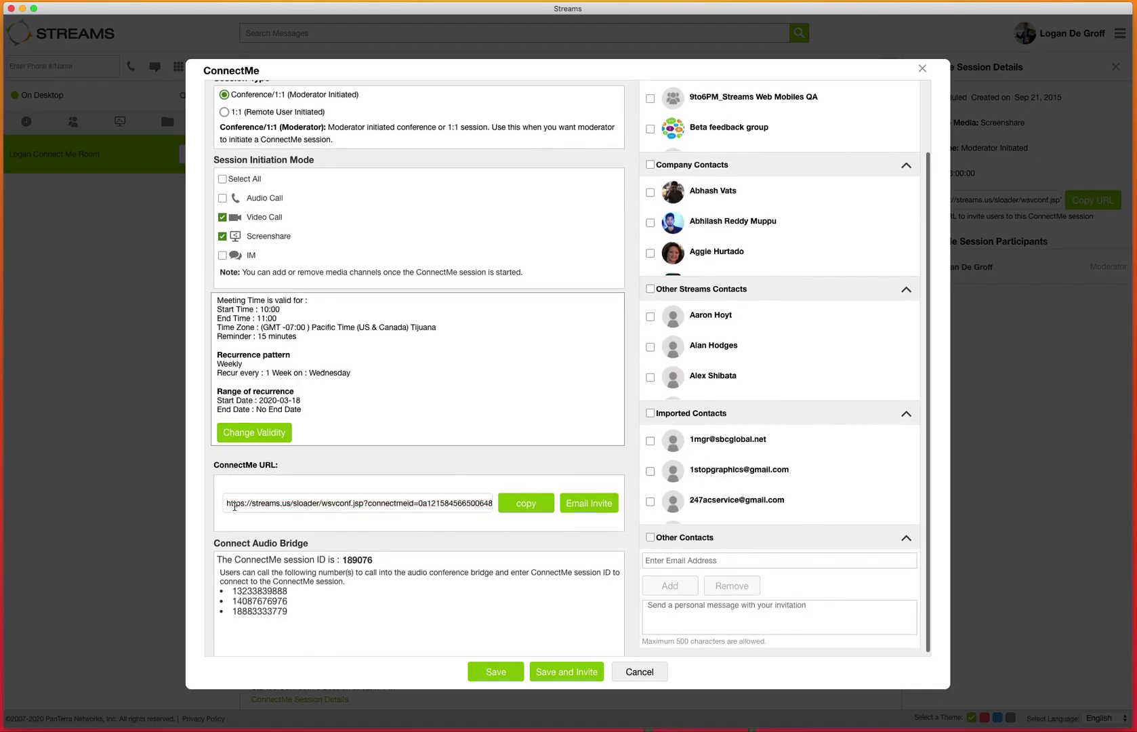
drag(312, 618, 218, 552)
scroll(219, 552, down, 1)
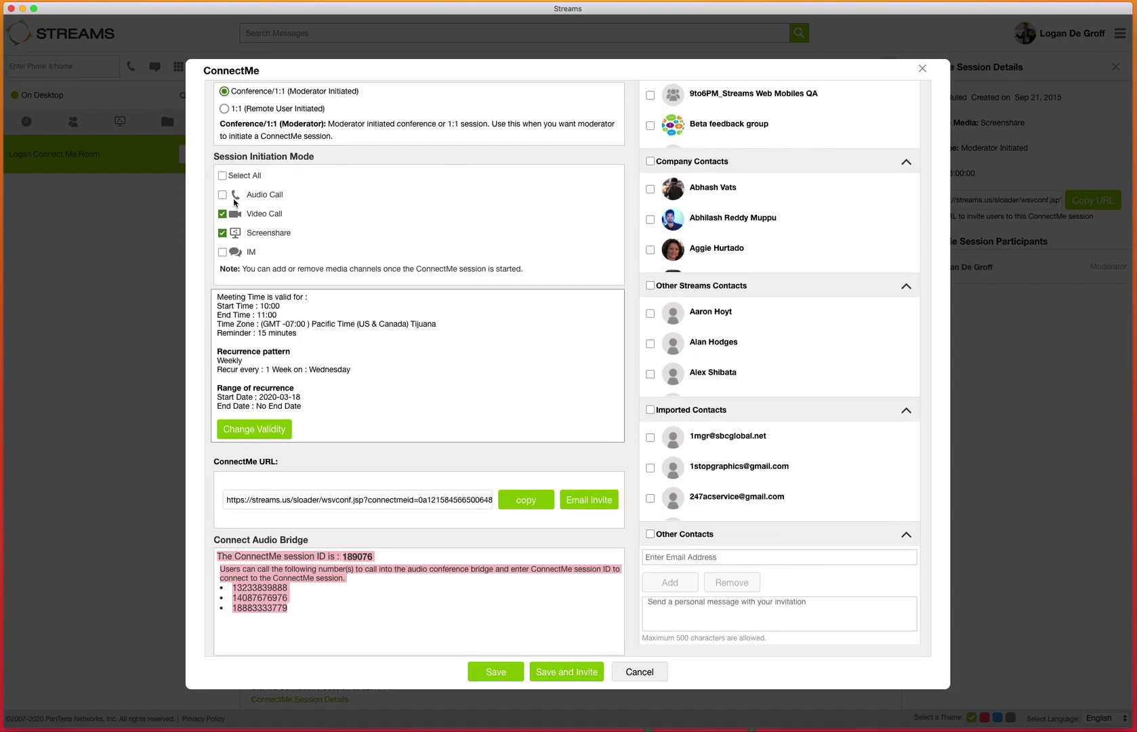
click(348, 595)
double_click(365, 557)
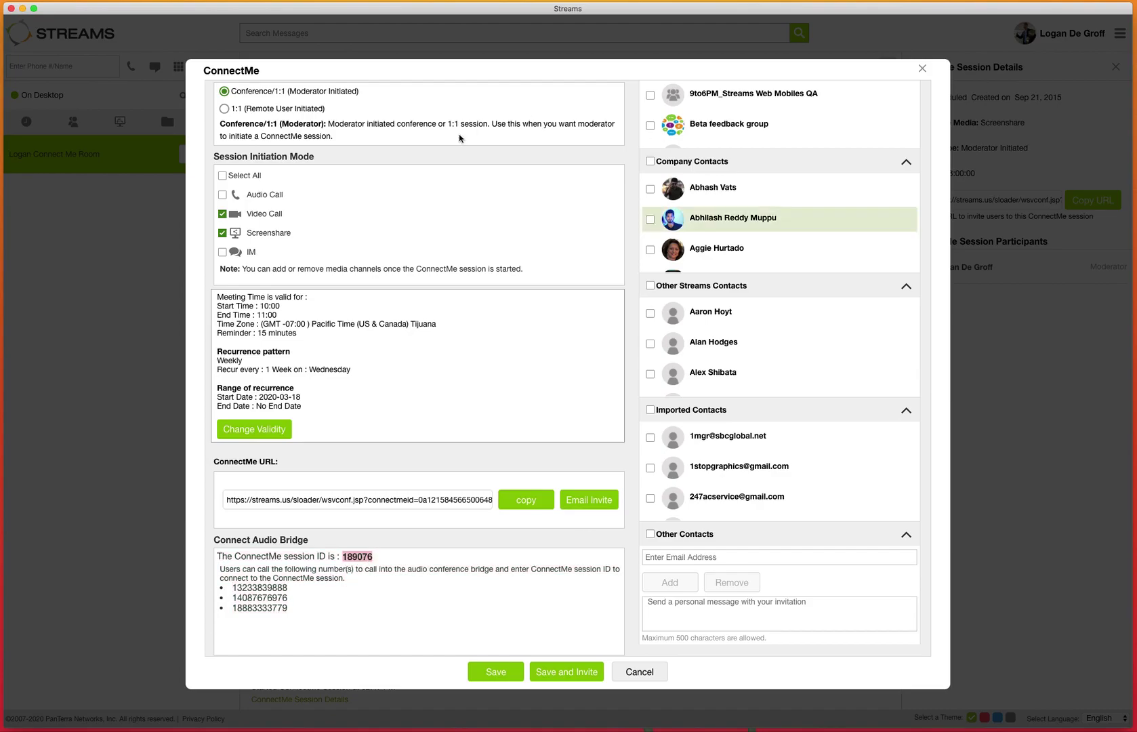
click(571, 360)
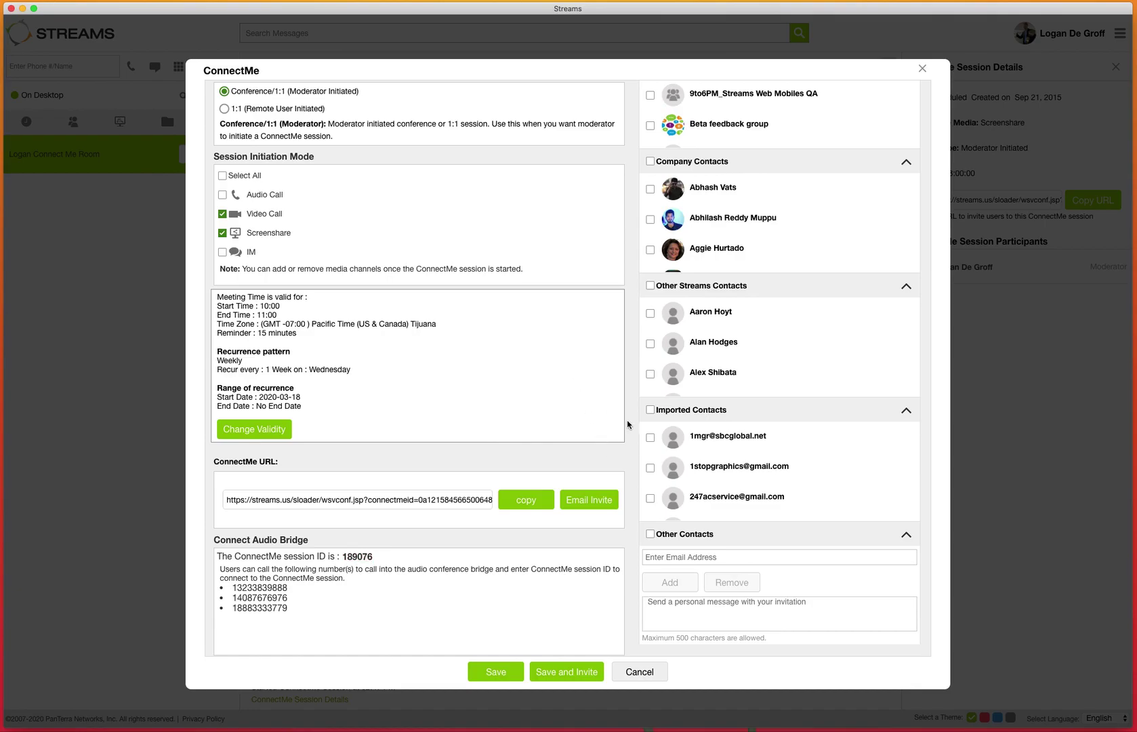
scroll(627, 423, up, 3)
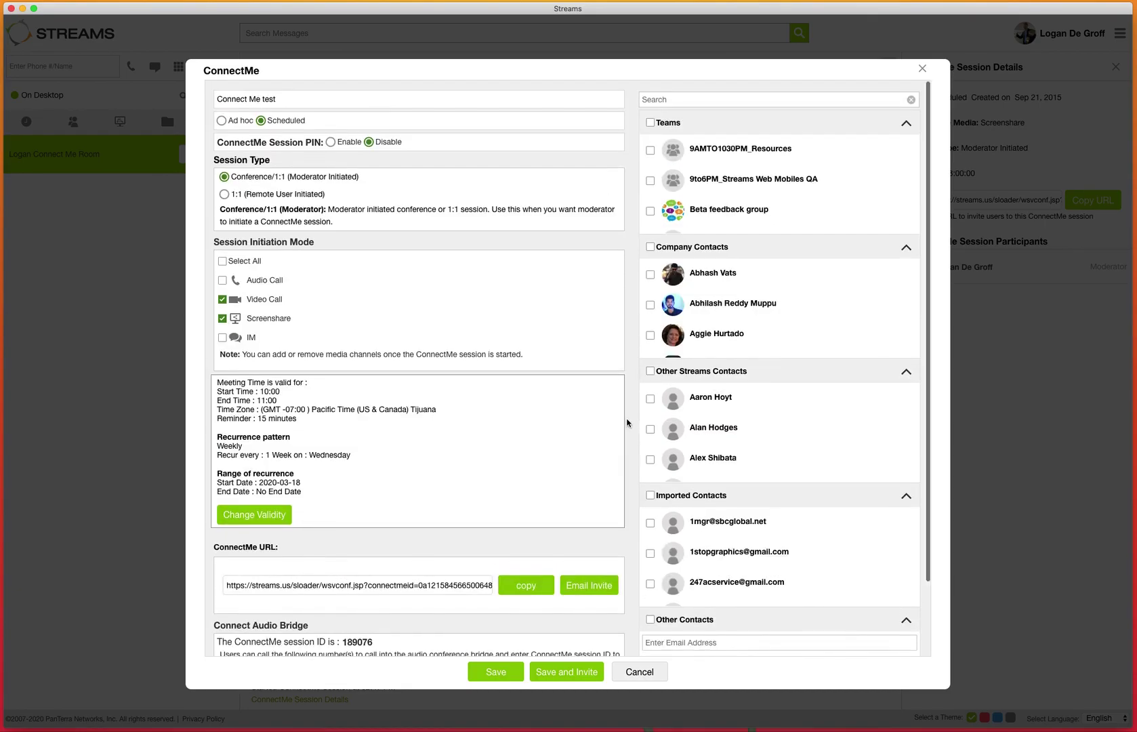
scroll(755, 156, down, 5)
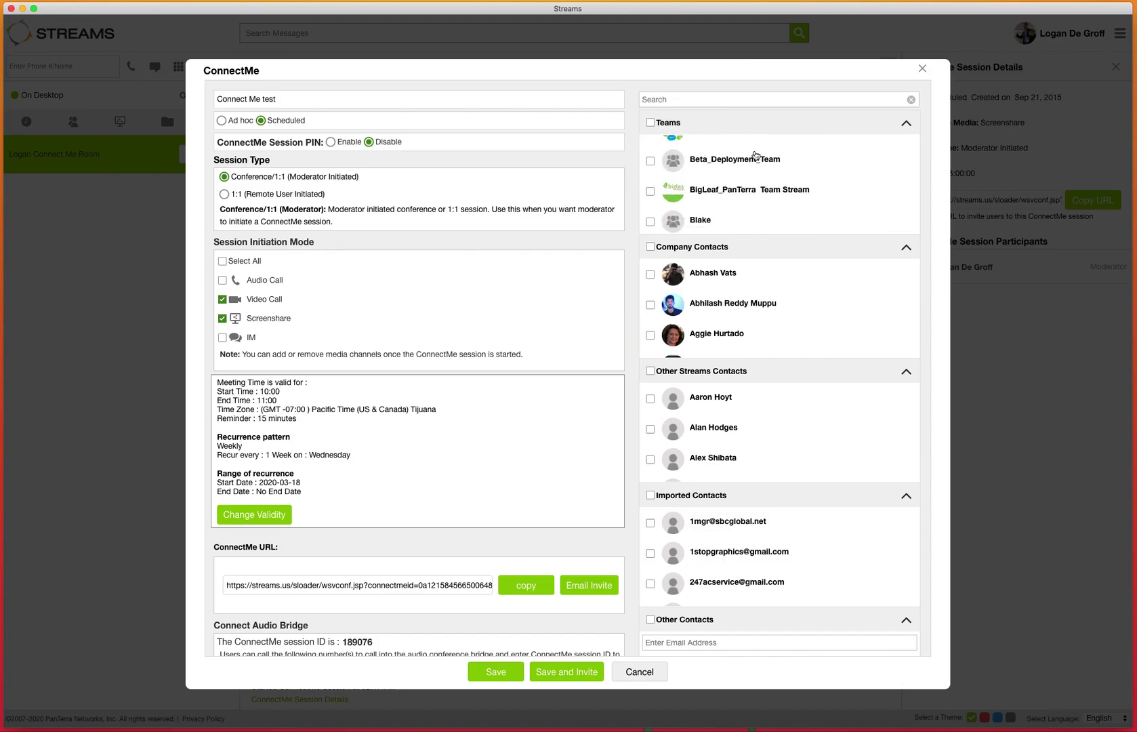
scroll(756, 155, down, 5)
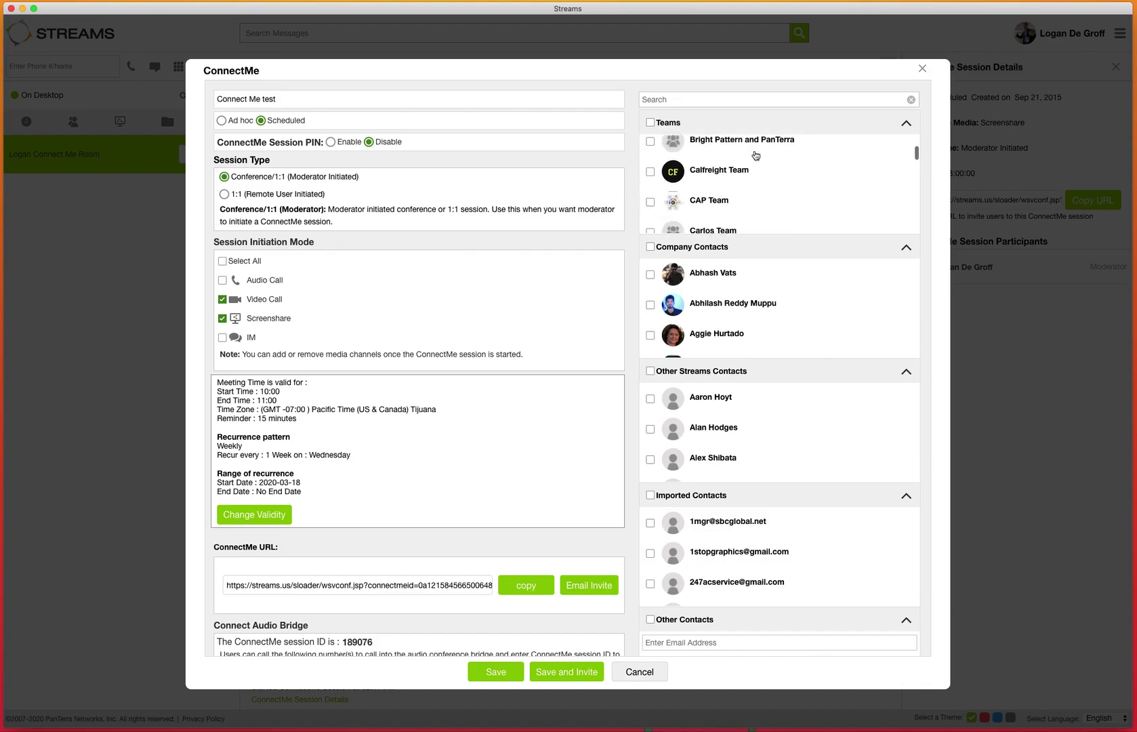
scroll(755, 155, up, 10)
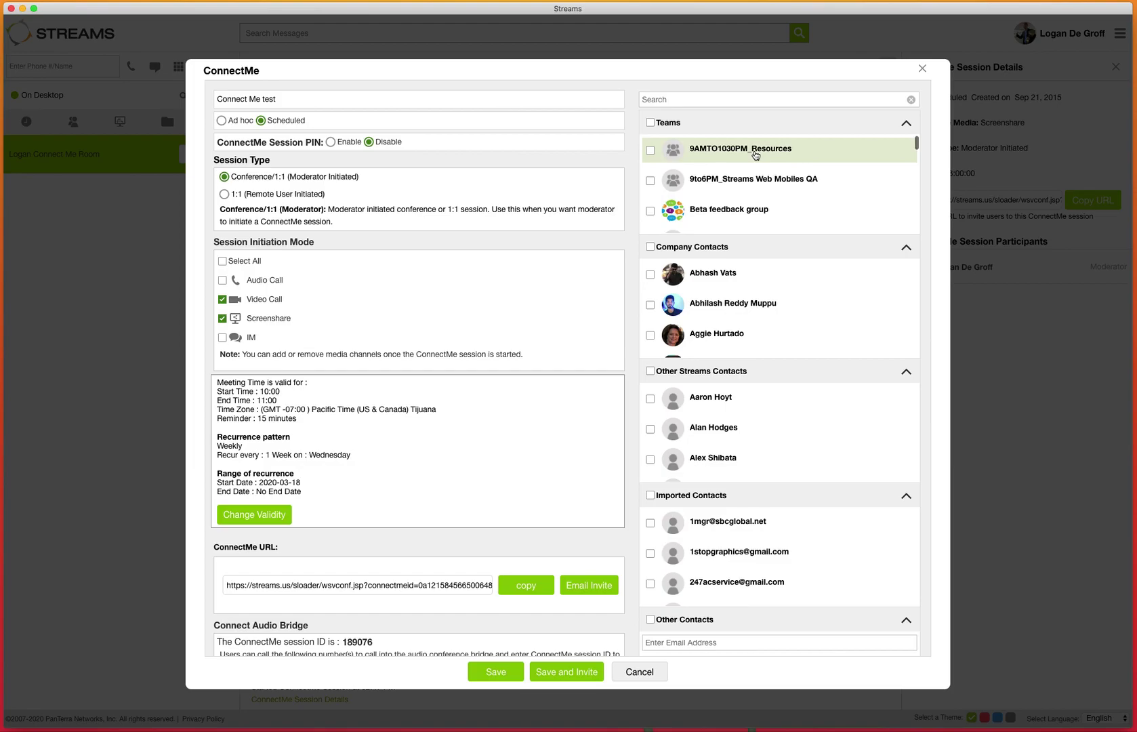
click(725, 98)
text(d)
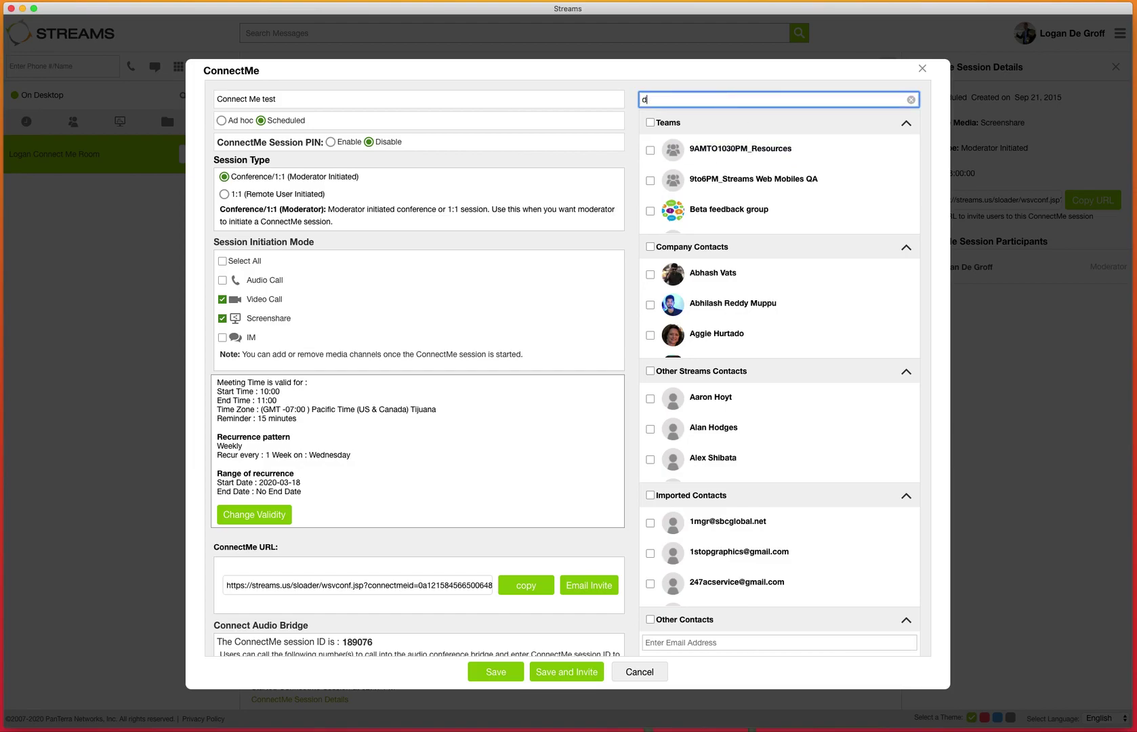
text(irect)
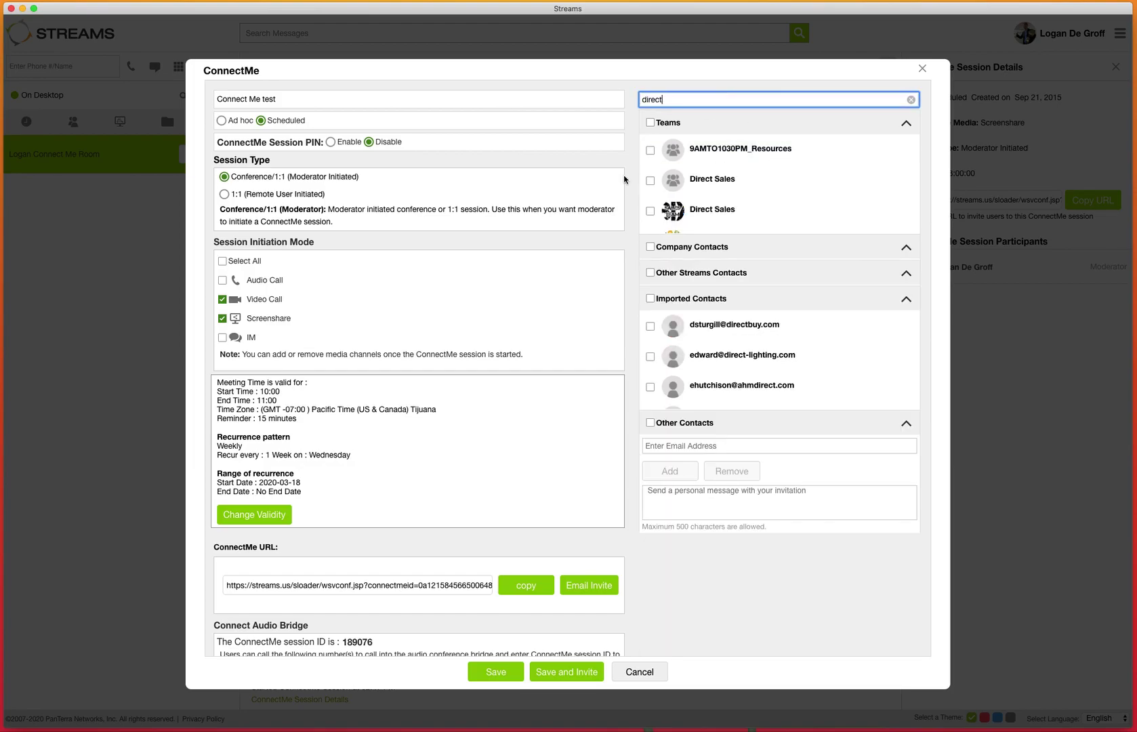
click(650, 211)
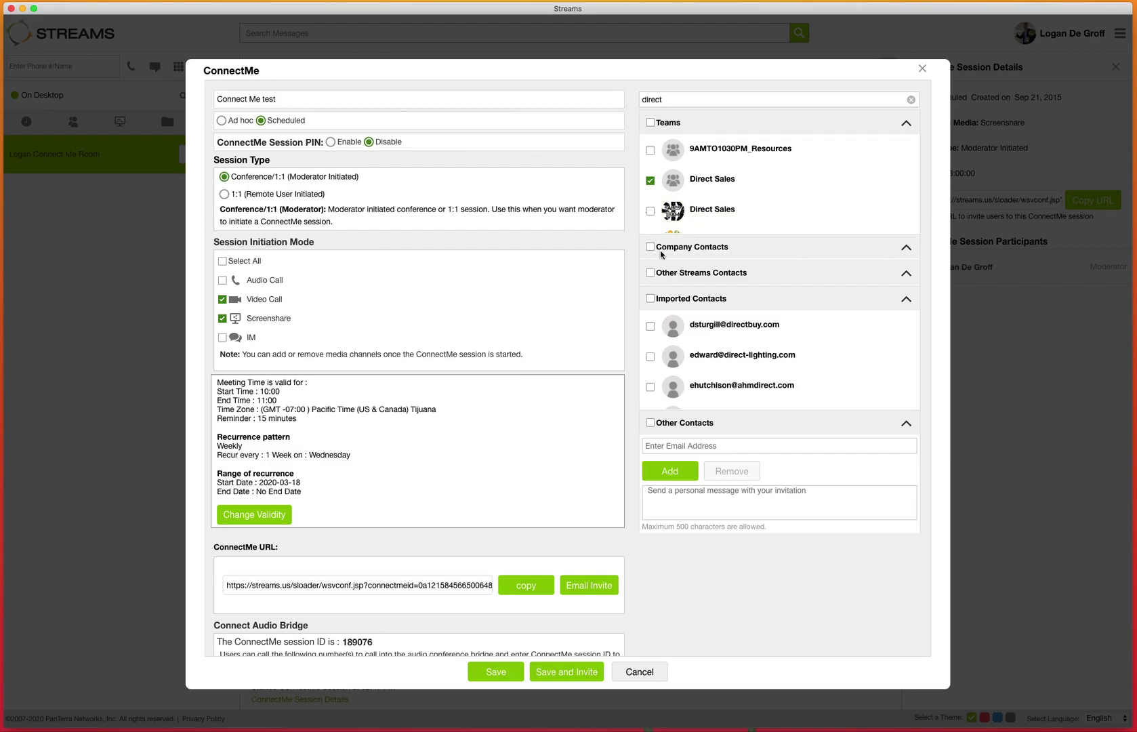
click(668, 469)
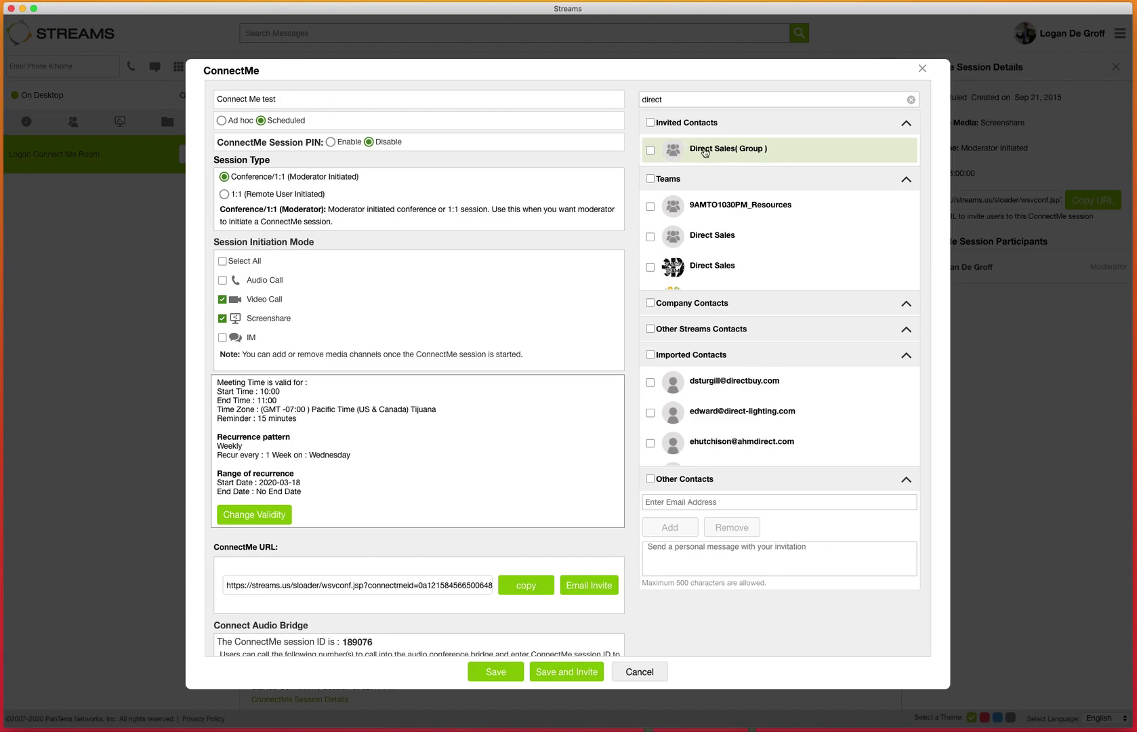
click(648, 97)
drag(648, 97, 636, 100)
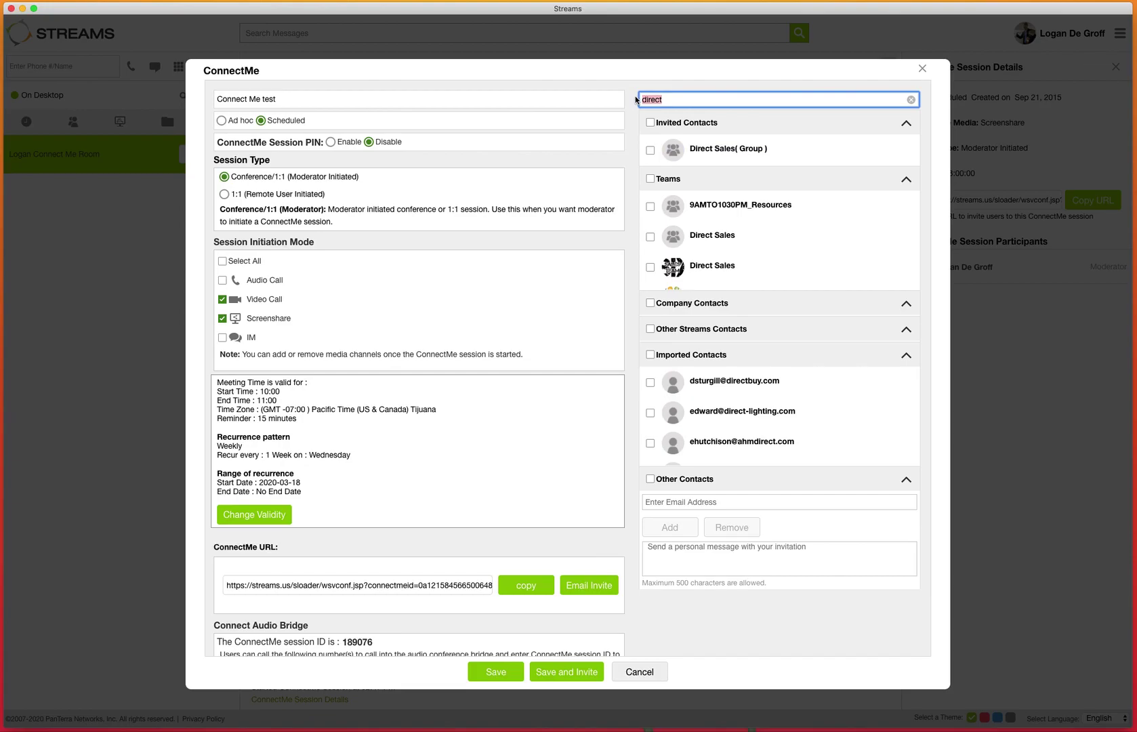
key(BackSpace)
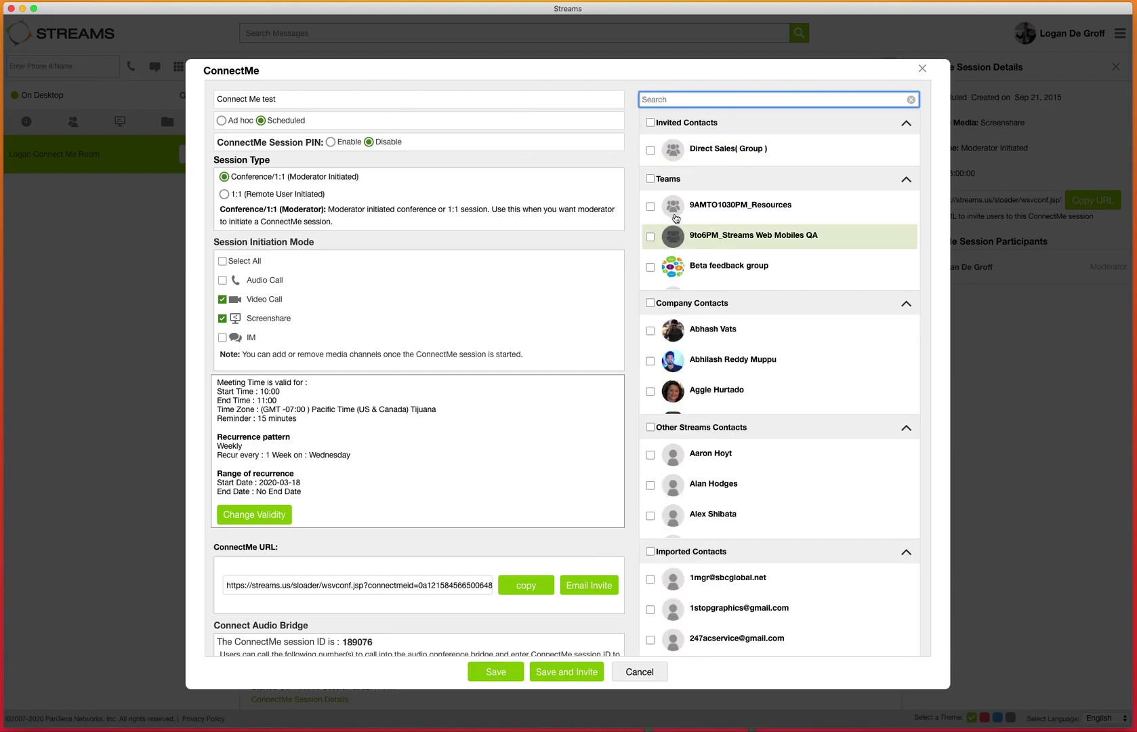
click(651, 148)
scroll(697, 447, down, 3)
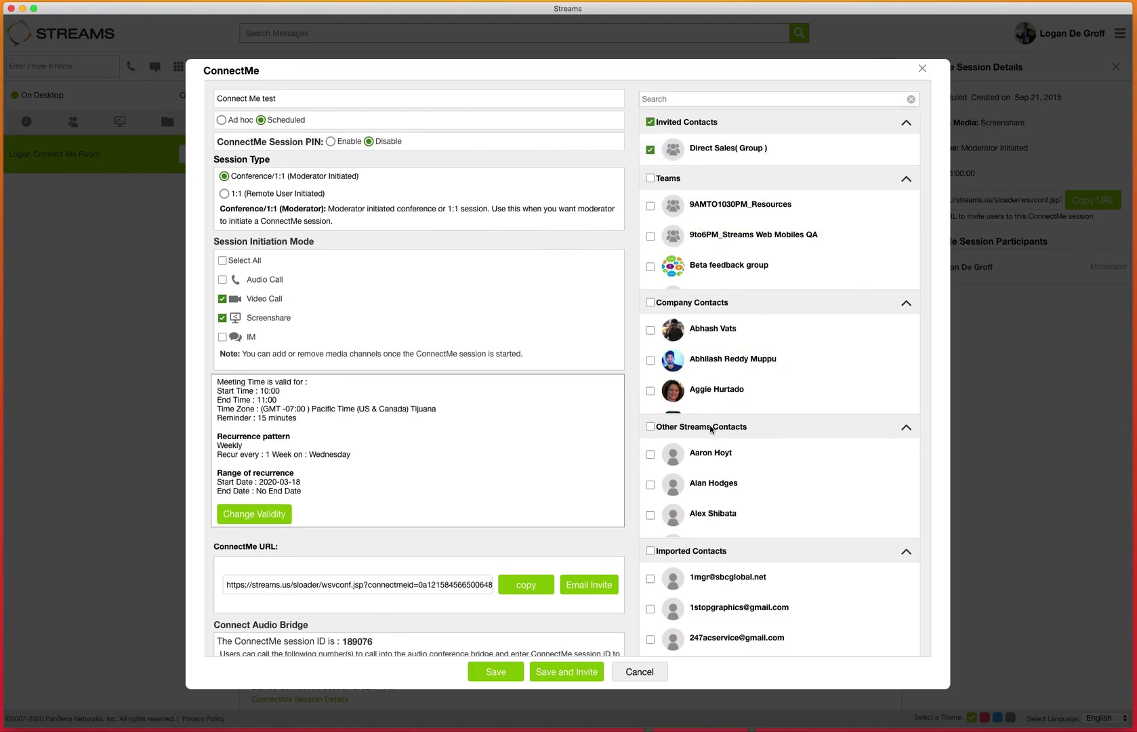
click(732, 597)
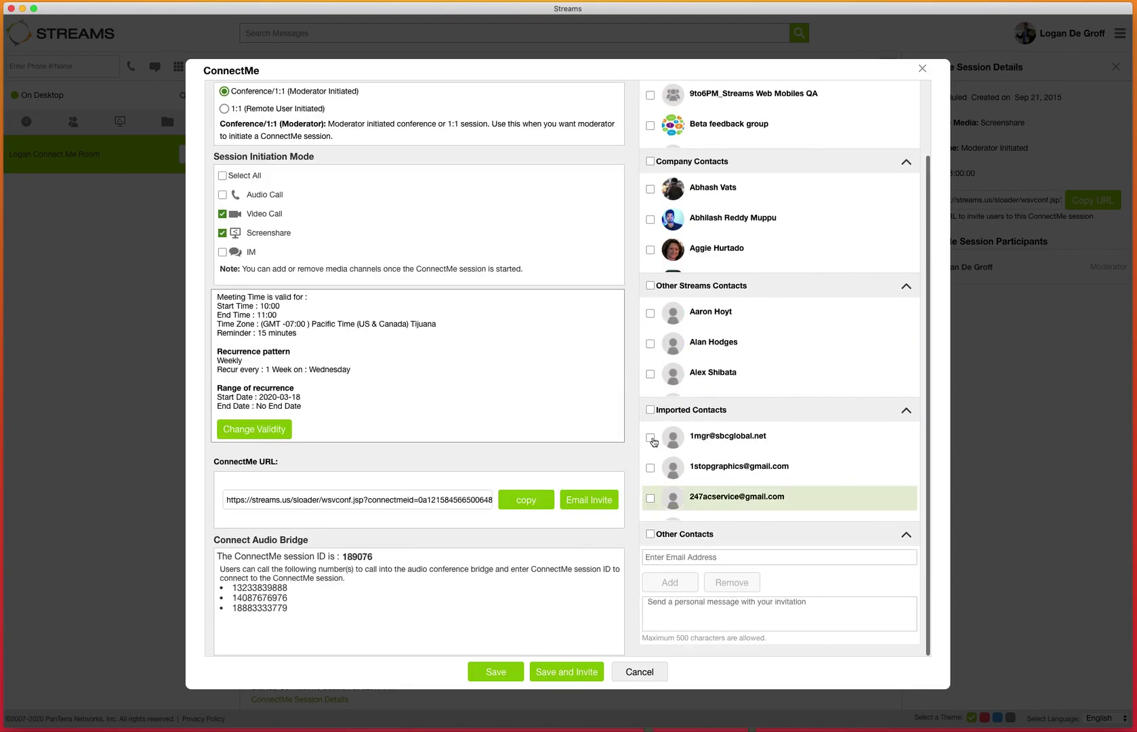
scroll(704, 207, down, 5)
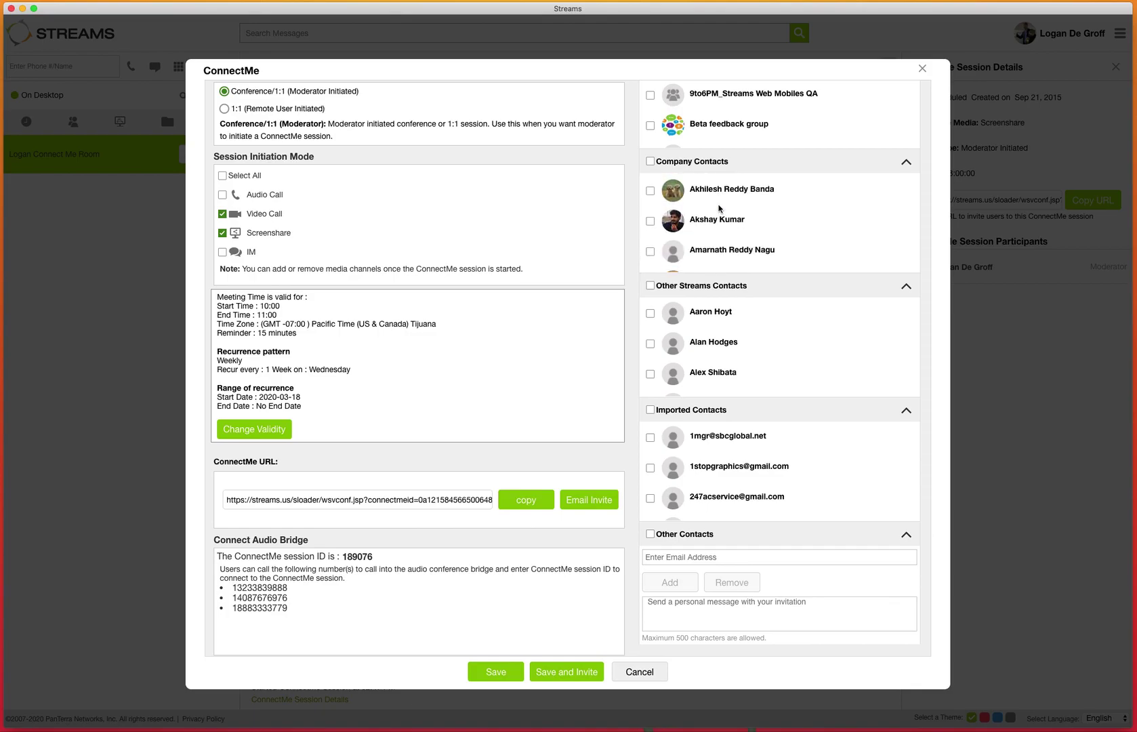
scroll(719, 209, up, 7)
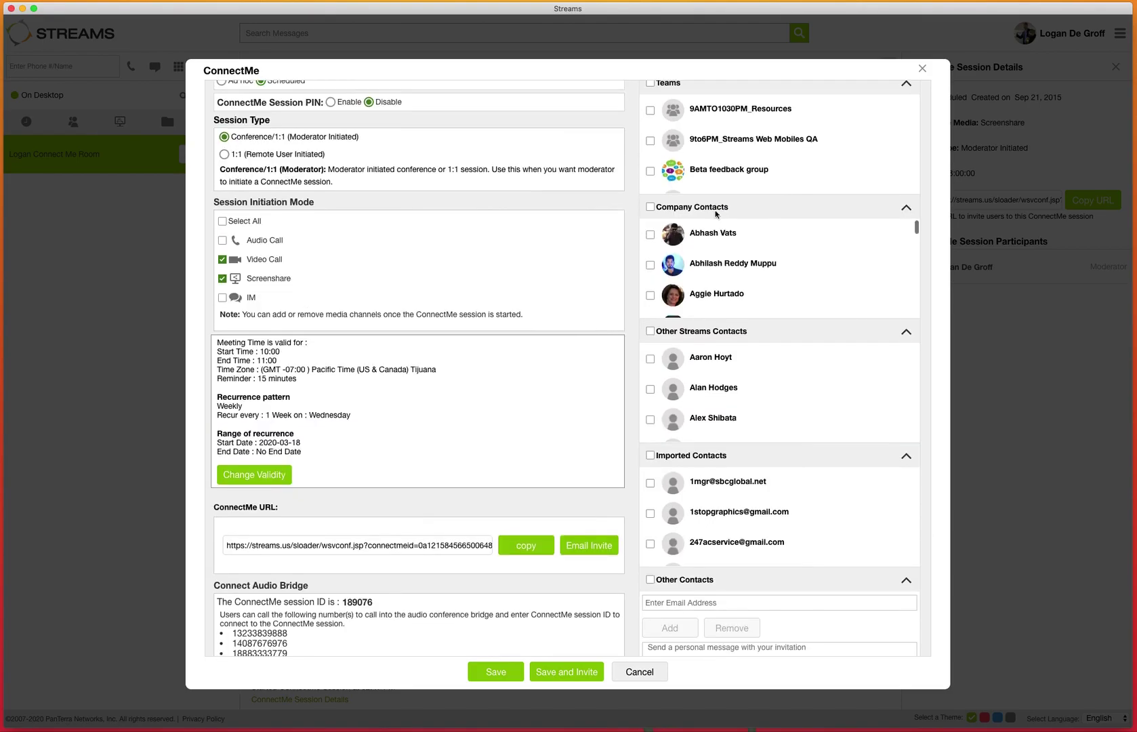
- Enter the outside participant's e-mail address under Other Contacts and add it to Invited Contacts
click(669, 603)
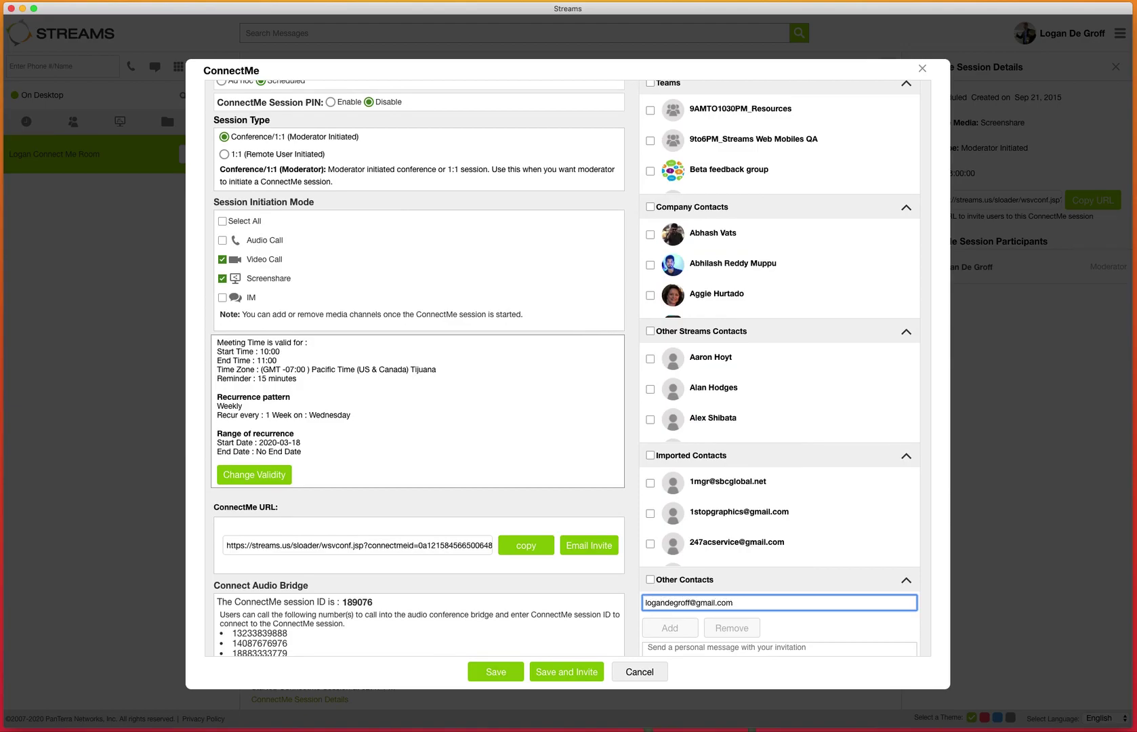
key(Return)
scroll(779, 610, down, 1)
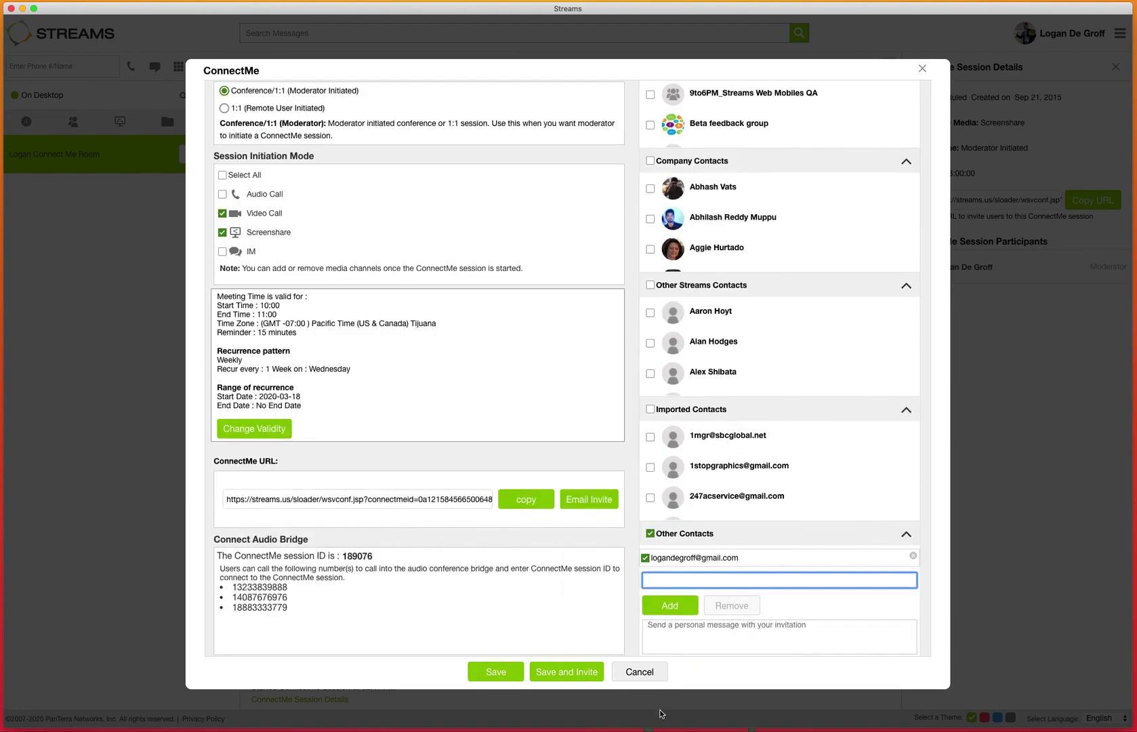
click(669, 606)
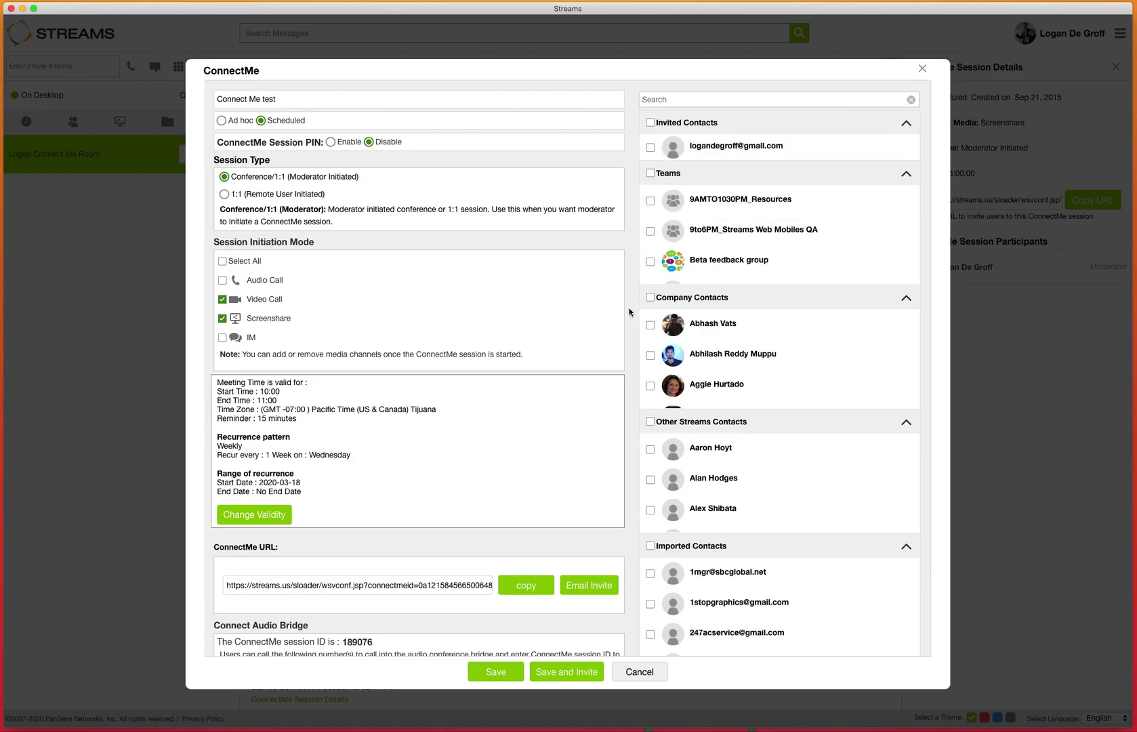
scroll(629, 312, down, 1)
scroll(630, 312, down, 2)
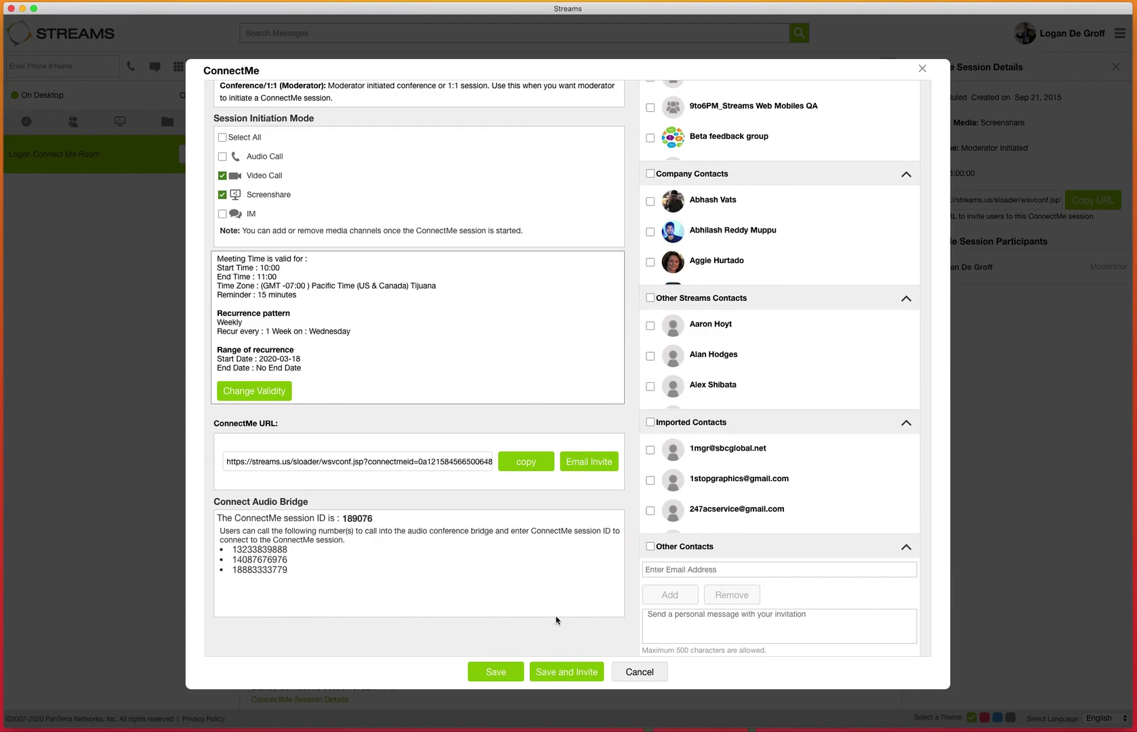
- Save the Connect Me test session and send its invitation with Save and Invite
click(559, 678)
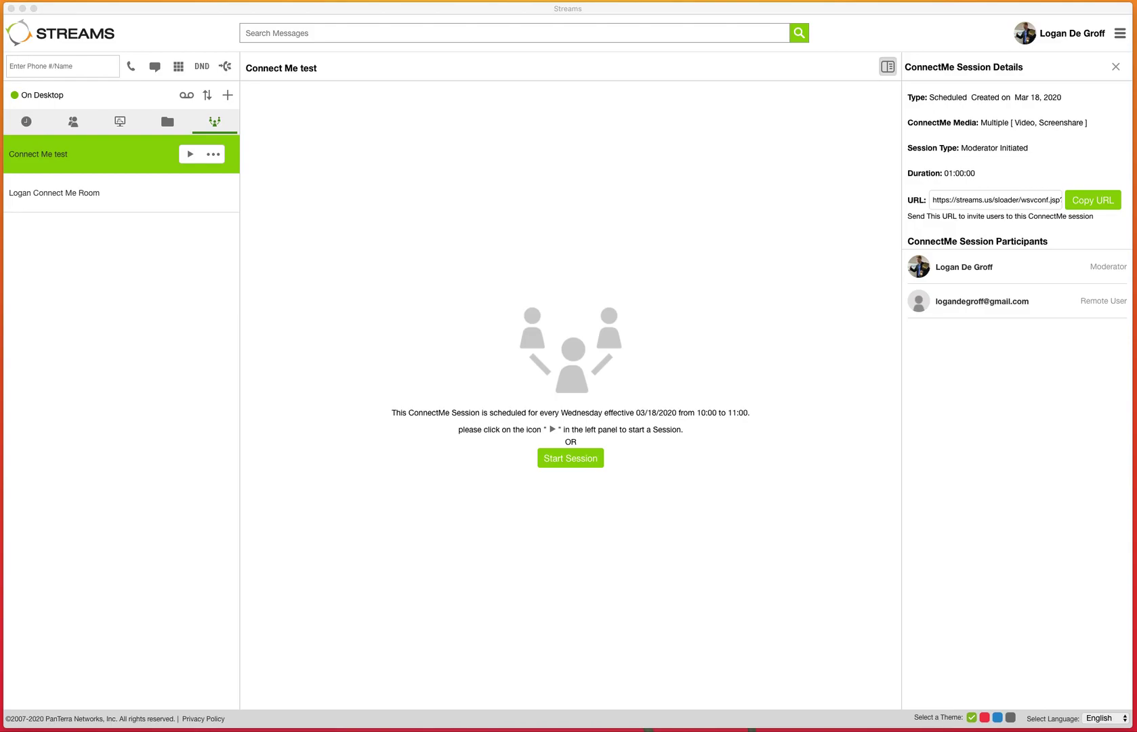
- Enlarge the Gmail window, read through the ConnectMe invitation email, then close it
drag(1136, 301, 469, 97)
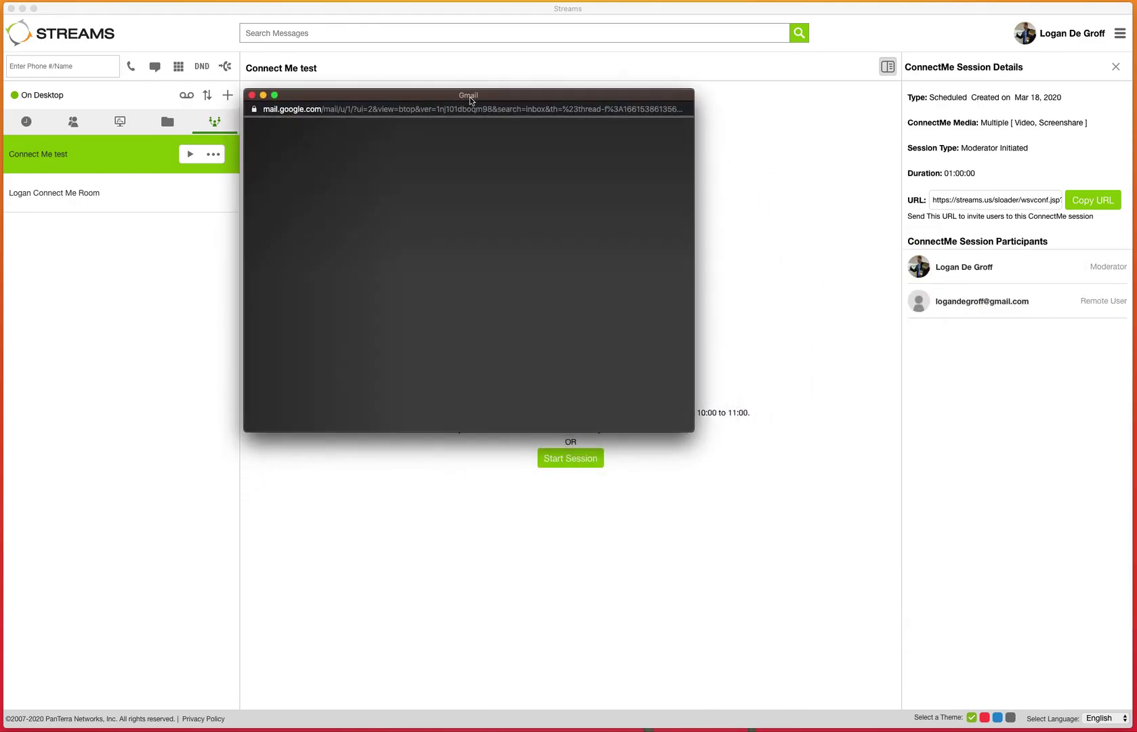
drag(865, 631, 906, 687)
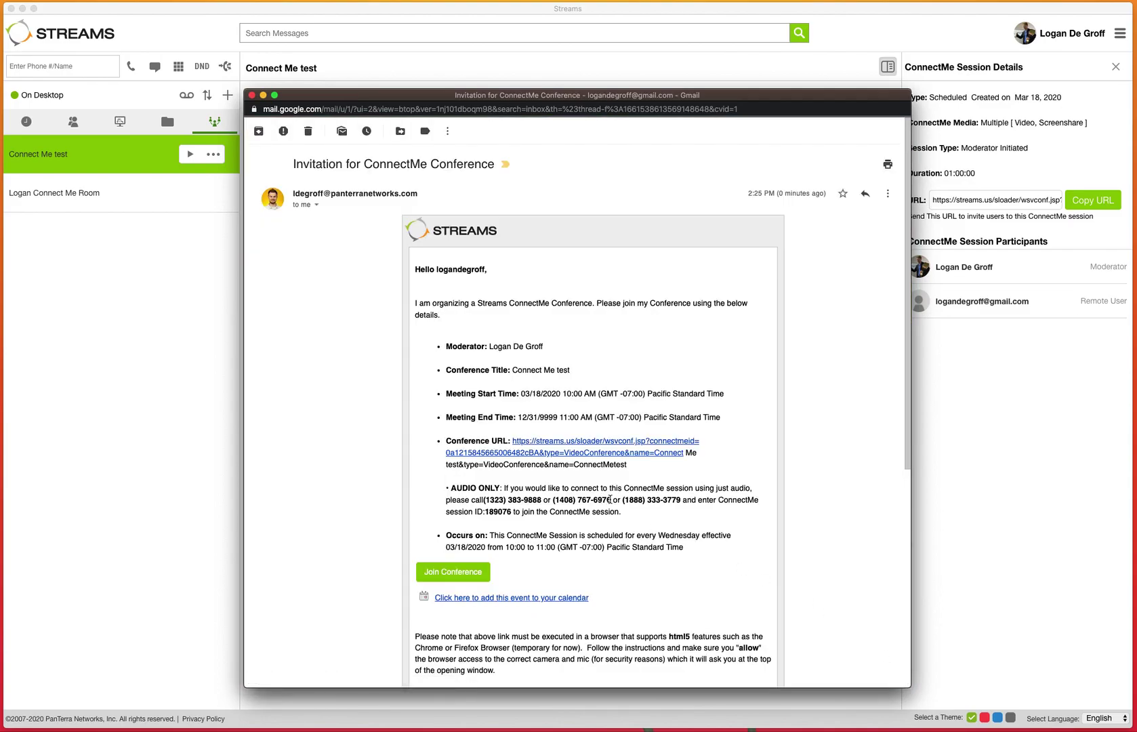
scroll(610, 499, down, 2)
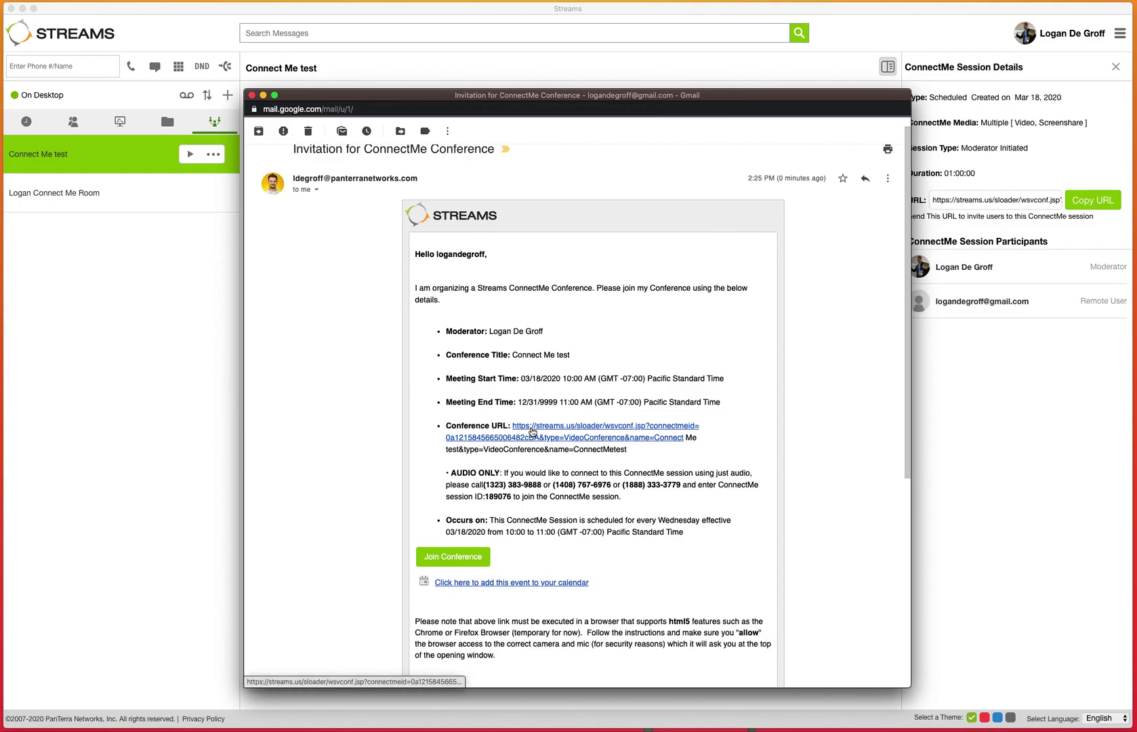
scroll(544, 508, down, 3)
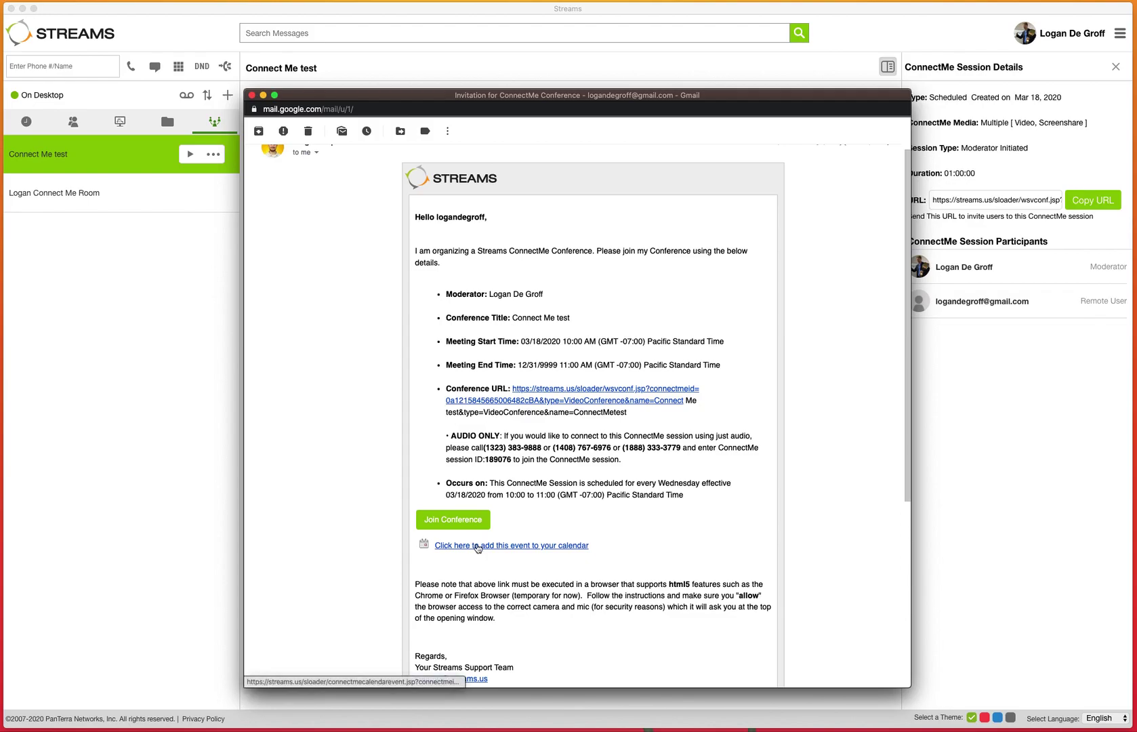
scroll(477, 549, down, 3)
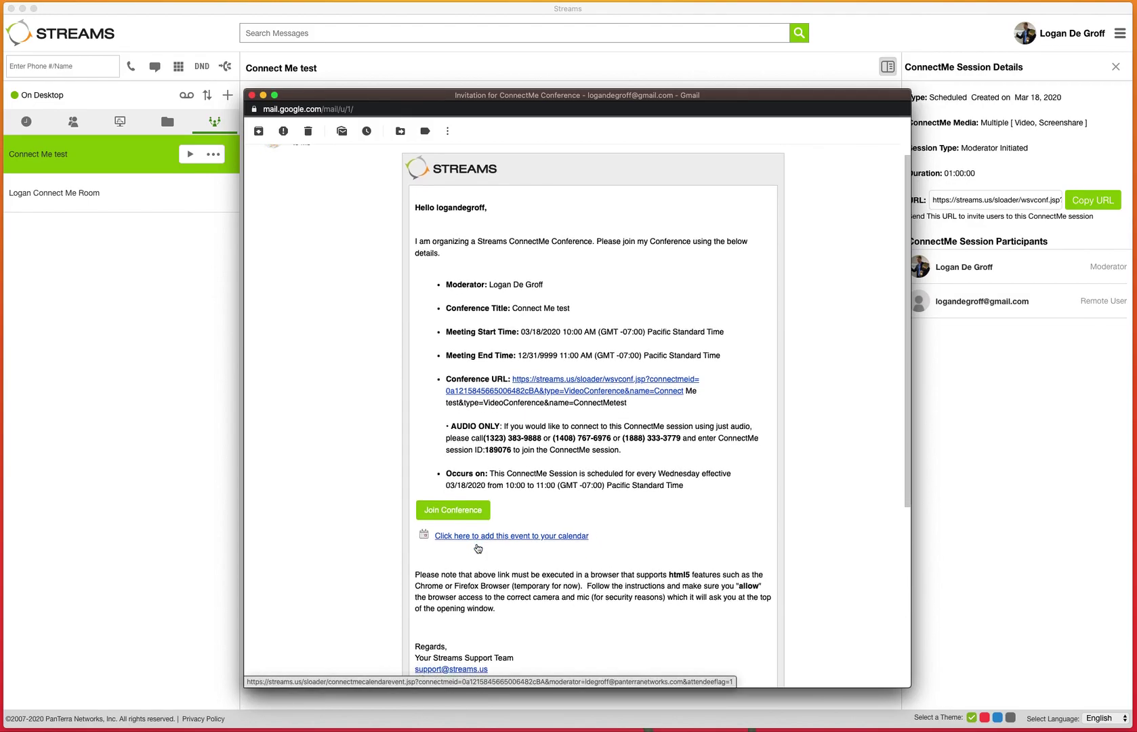
scroll(477, 548, down, 3)
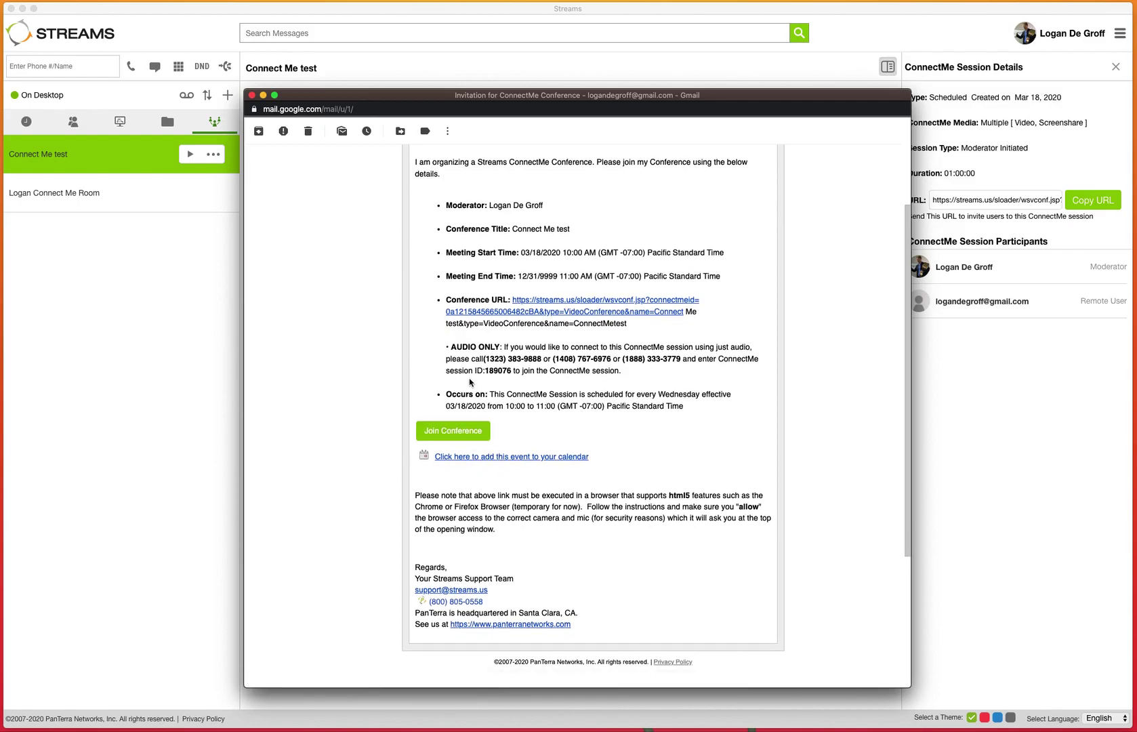
scroll(470, 383, up, 1)
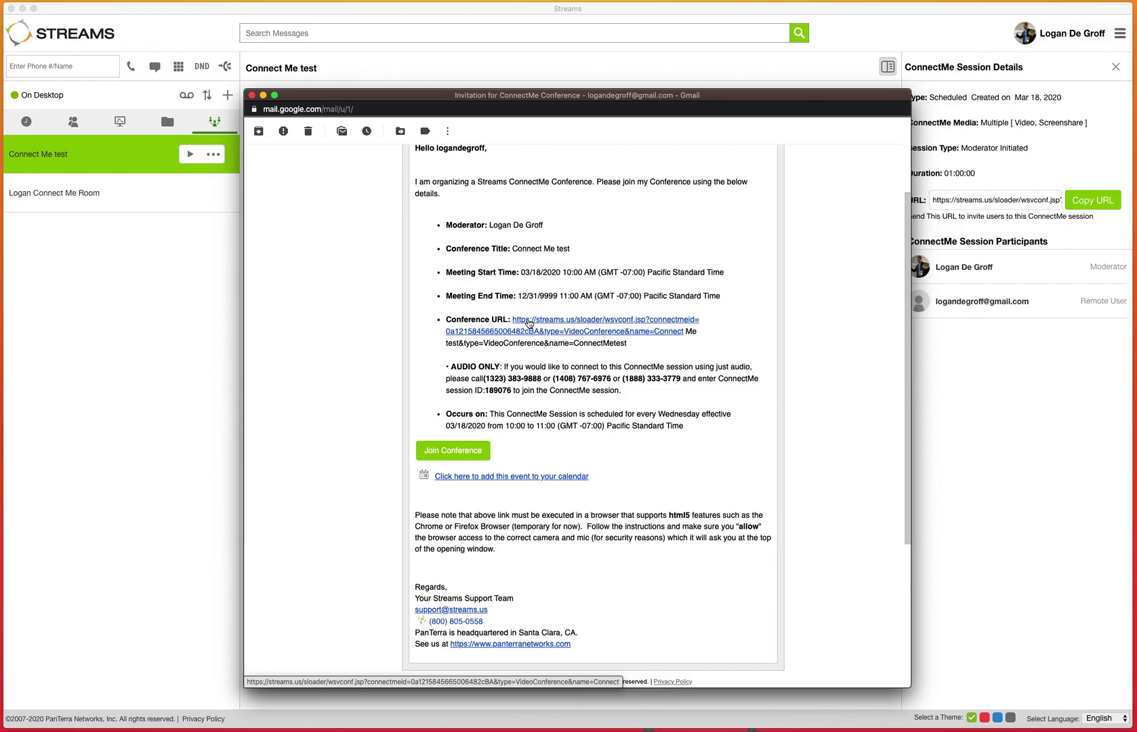
click(251, 95)
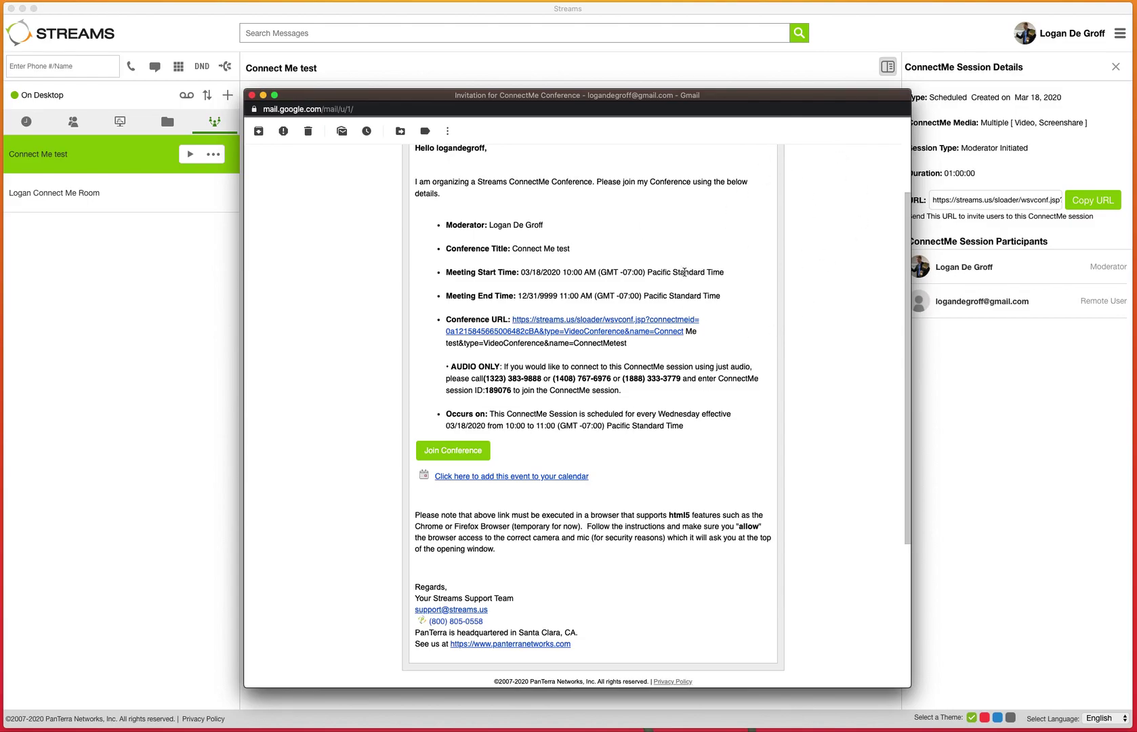
click(251, 95)
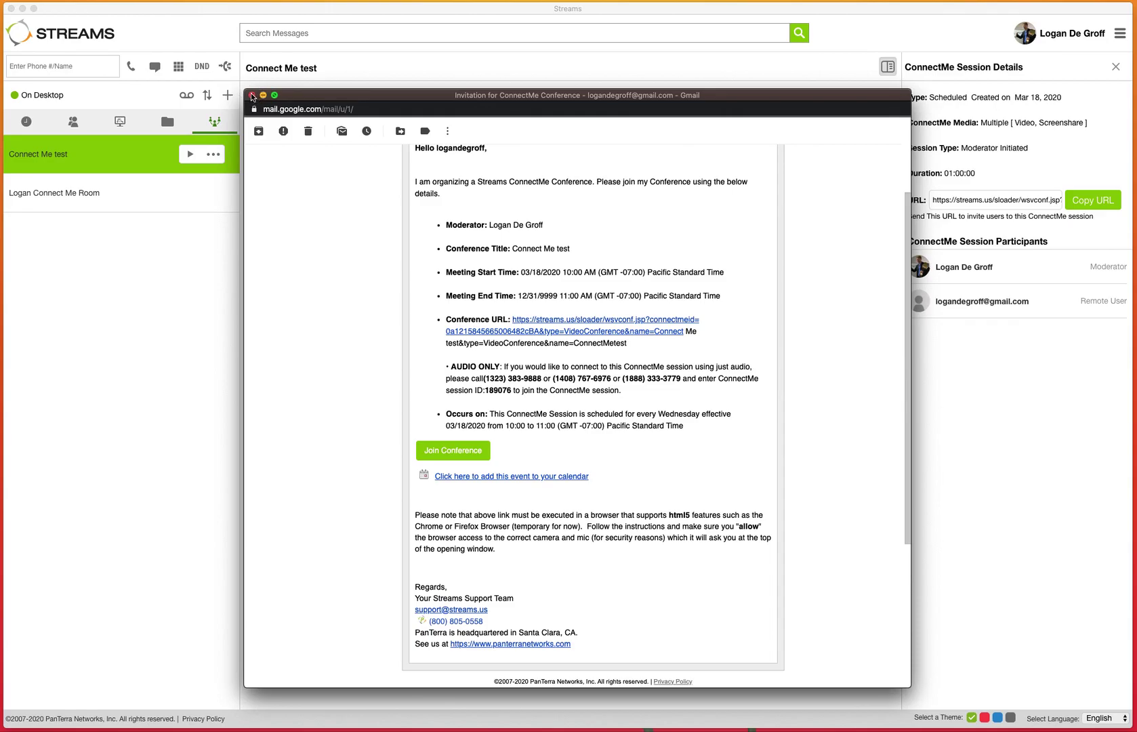